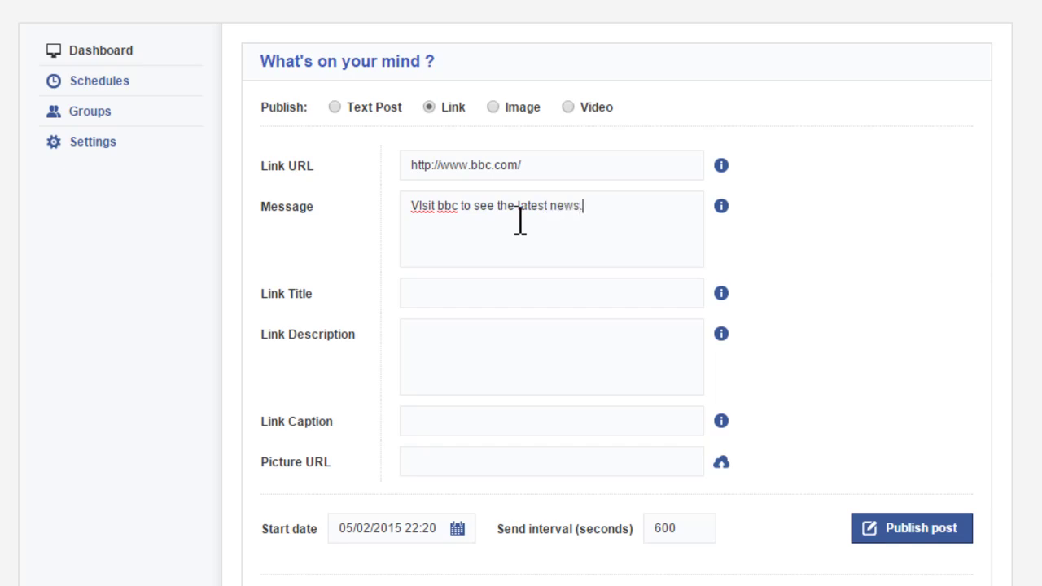
- Fill in the link post's title as "link title", its description as "link description" and its caption as "link caption"
{"action": "left_click", "coordinate": [554, 291]}
{"action": "left_click", "coordinate": [526, 330]}
{"action": "type", "text": "link description"}
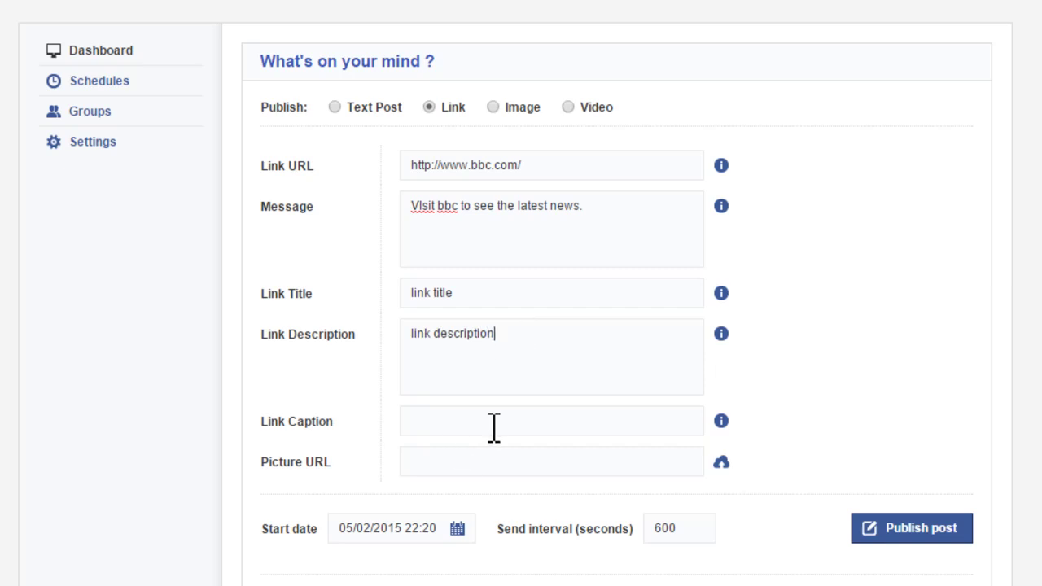
{"action": "left_click", "coordinate": [494, 426]}
{"action": "type", "text": "link caption"}
- Set the send interval to 100 seconds and the start date to the current time, 05/02/2015 22:21
{"action": "scroll", "coordinate": [599, 360], "scroll_direction": "down", "scroll_amount": 2}
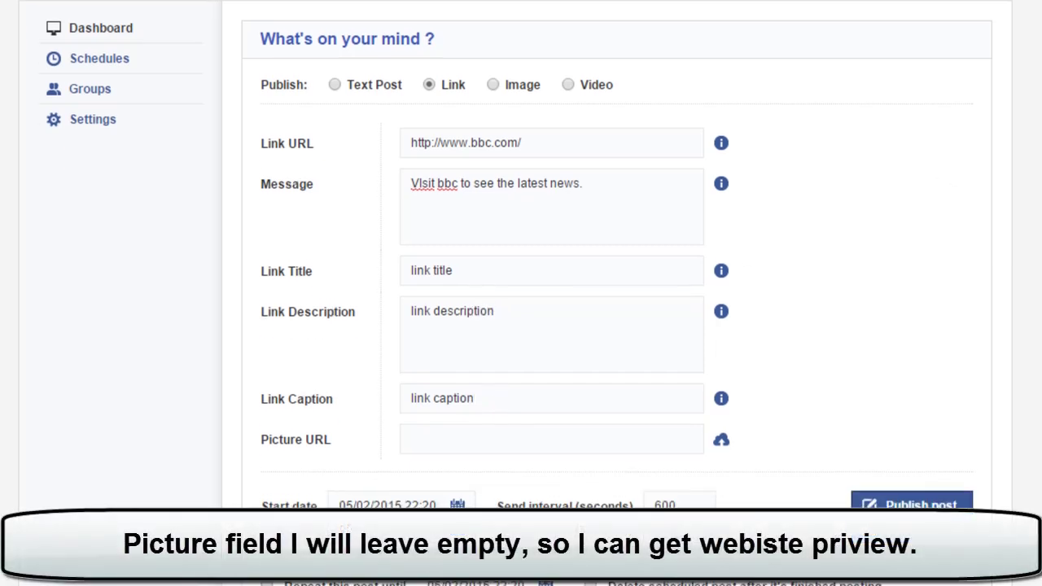
{"action": "scroll", "coordinate": [521, 293], "scroll_direction": "down", "scroll_amount": 1}
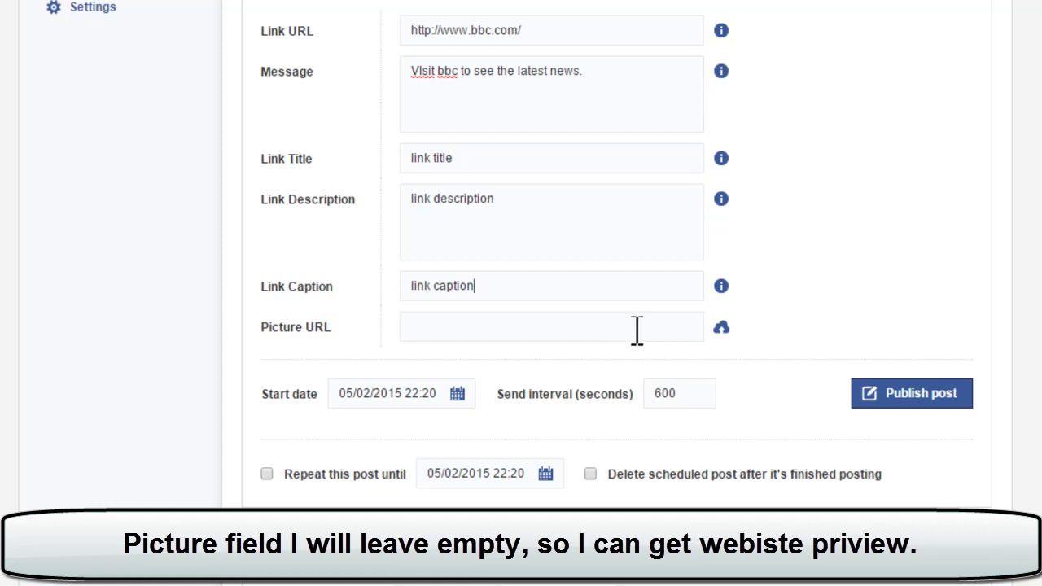
{"action": "left_click", "coordinate": [666, 393]}
{"action": "key", "text": "BackSpace"}
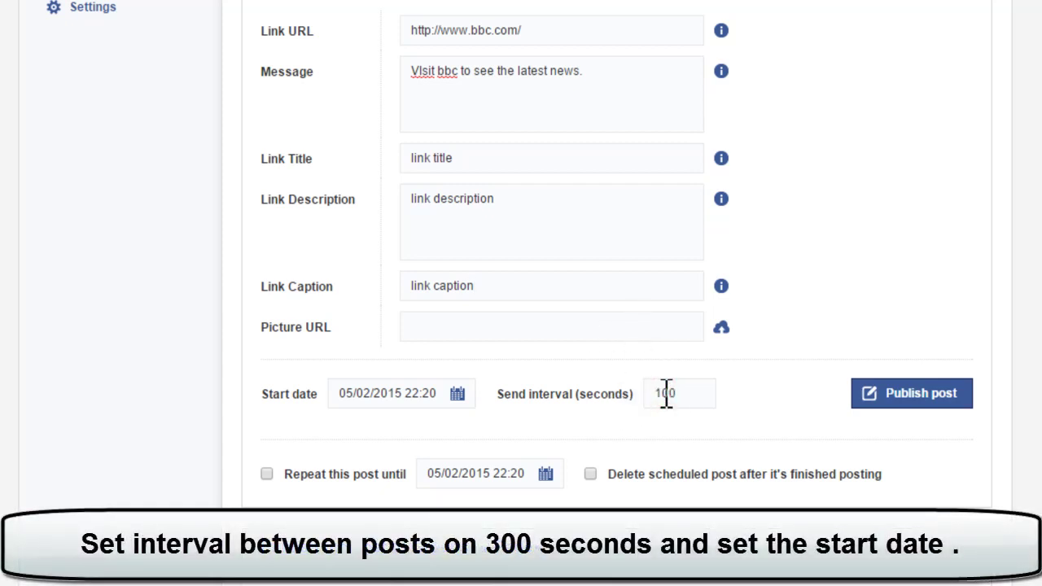
{"action": "left_click", "coordinate": [393, 391]}
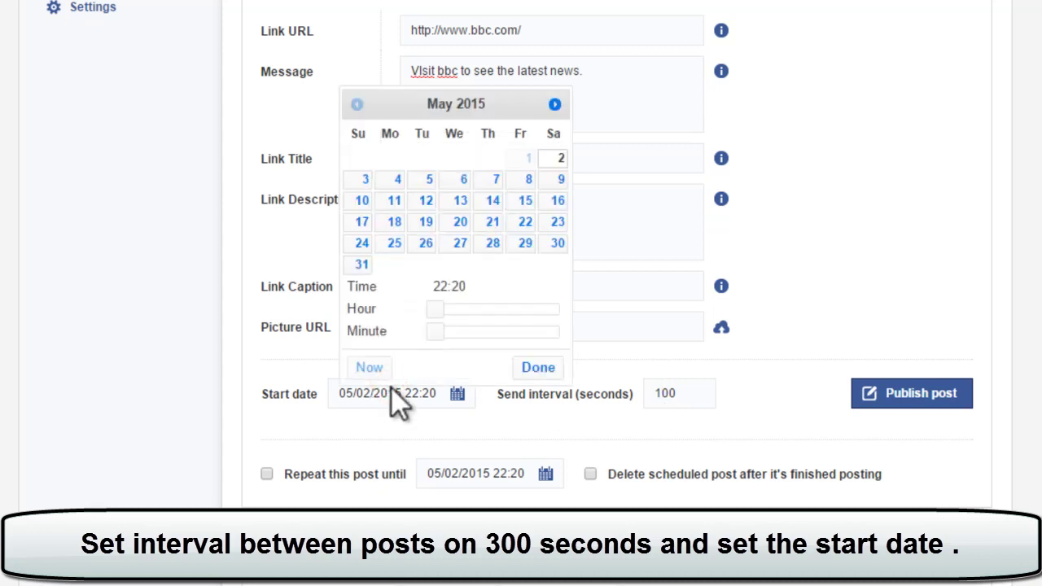
{"action": "left_click", "coordinate": [369, 368]}
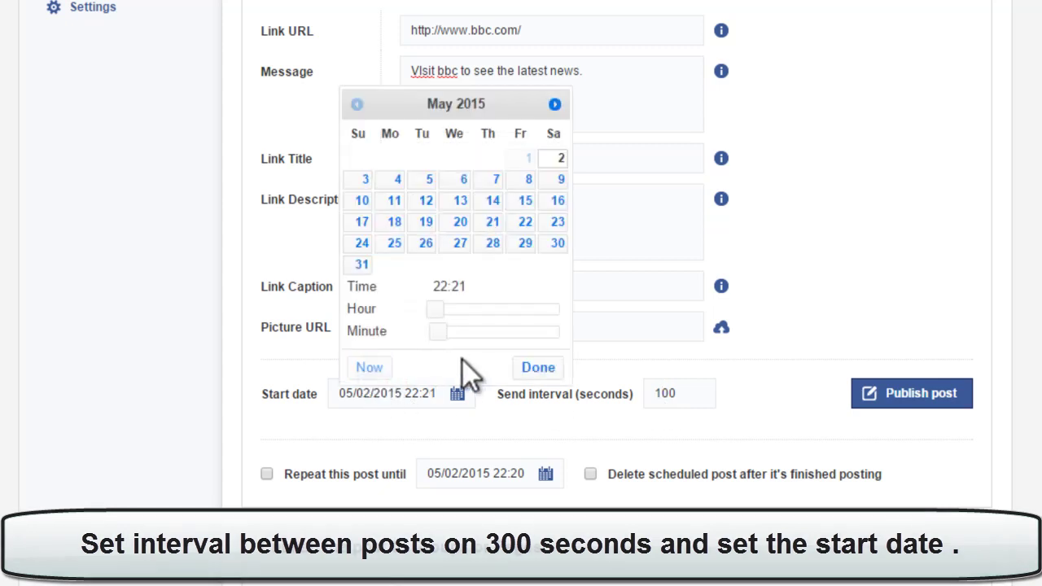
{"action": "left_click", "coordinate": [529, 368]}
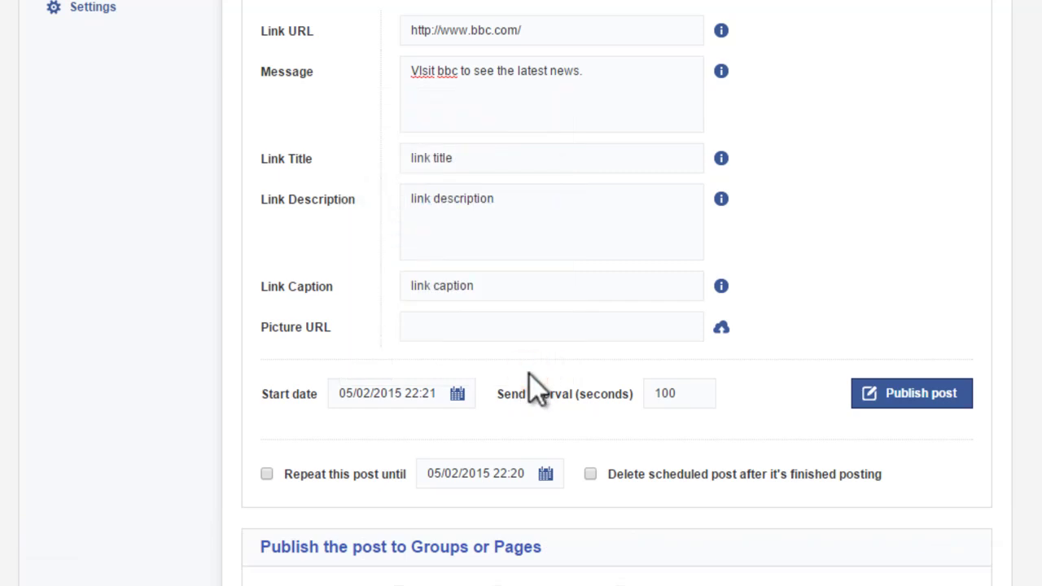
- Target all groups and publish the link post
{"action": "scroll", "coordinate": [521, 293], "scroll_direction": "down", "scroll_amount": 3}
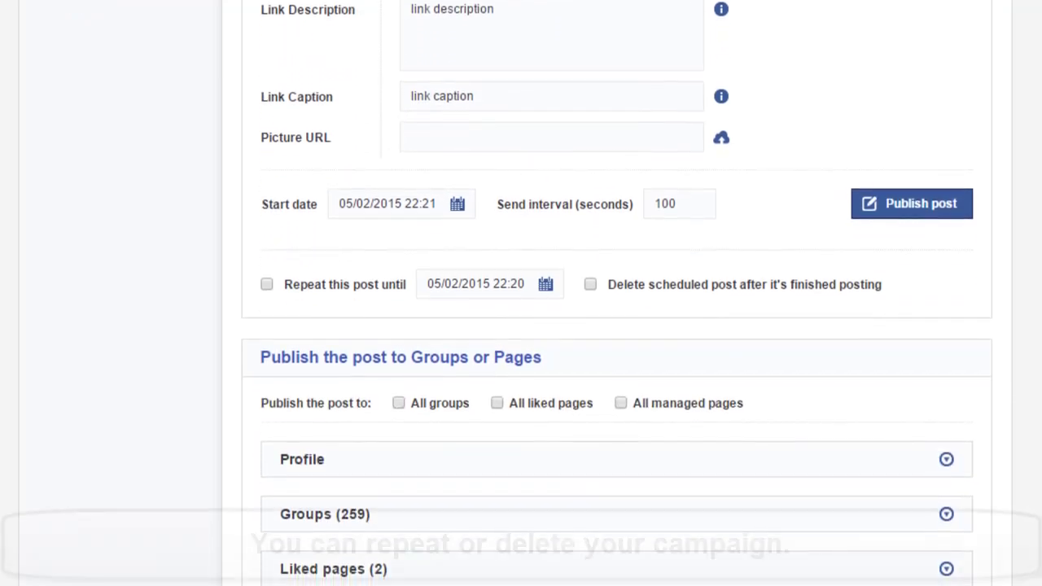
{"action": "scroll", "coordinate": [1007, 349], "scroll_direction": "down", "scroll_amount": 1}
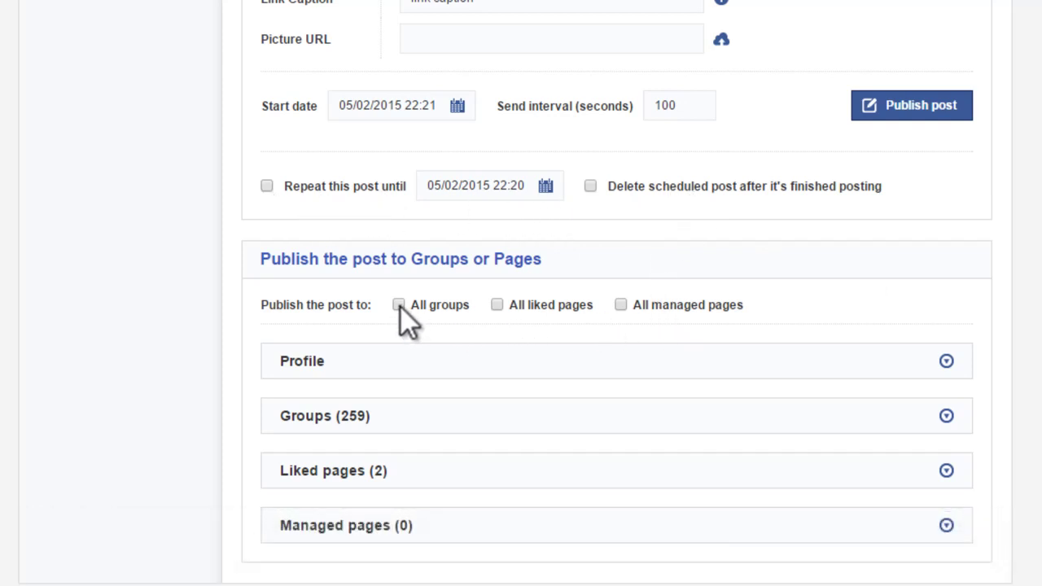
{"action": "left_click", "coordinate": [869, 111]}
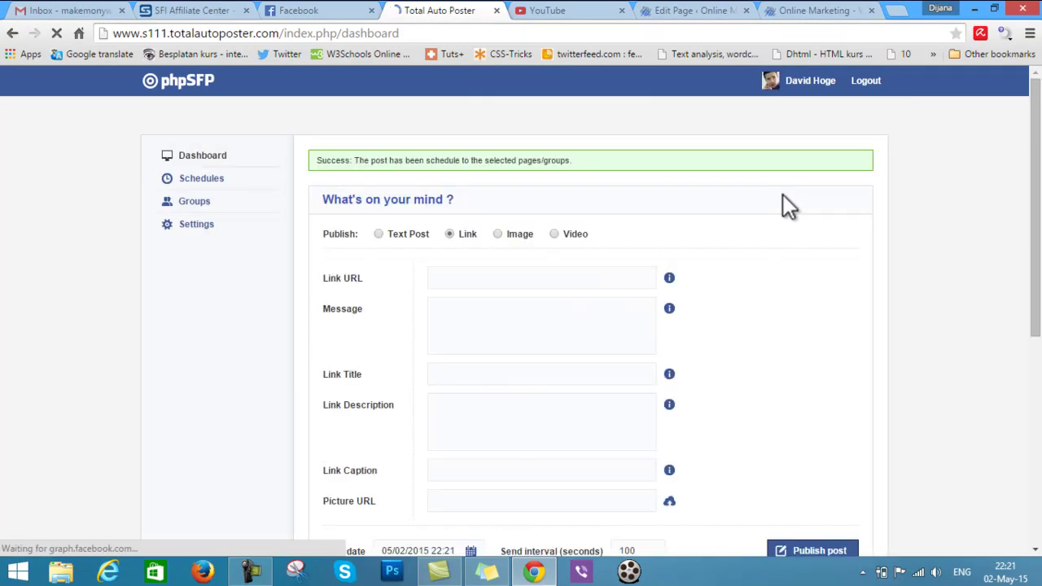
{"action": "left_click_drag", "start_coordinate": [1037, 167], "coordinate": [1012, 175]}
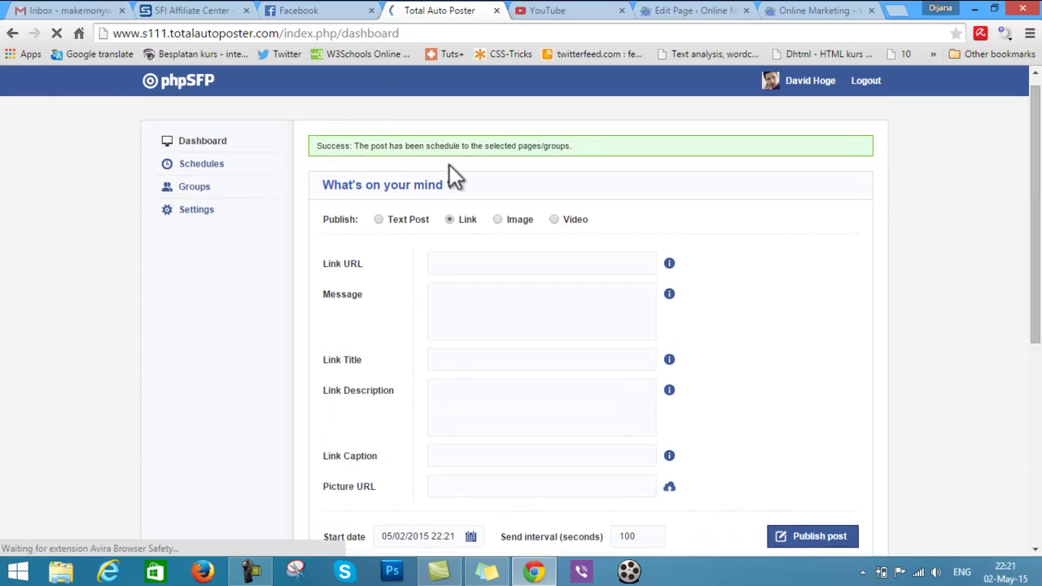
{"action": "left_click", "coordinate": [195, 165]}
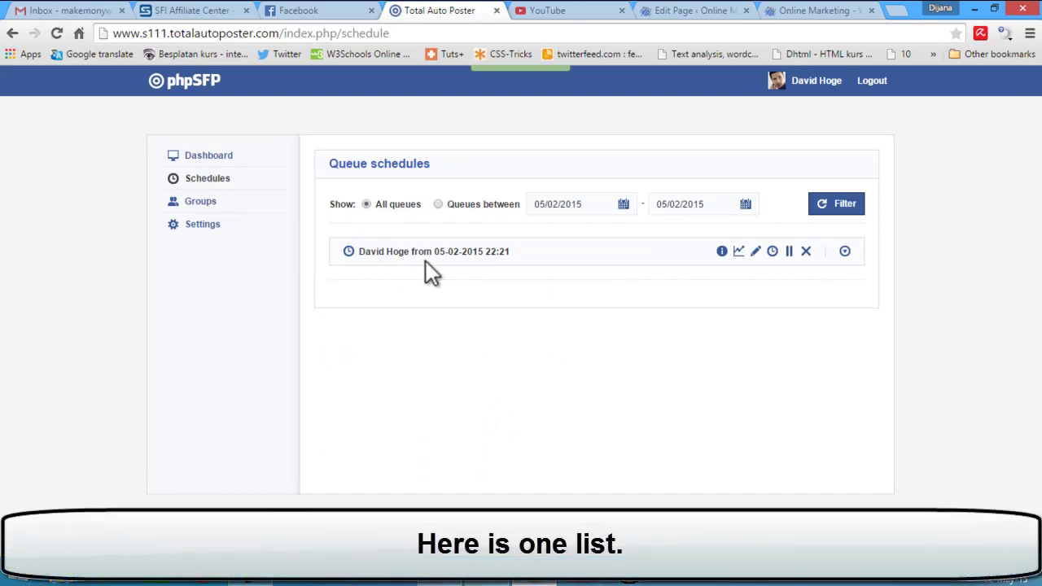
{"action": "left_click", "coordinate": [845, 253]}
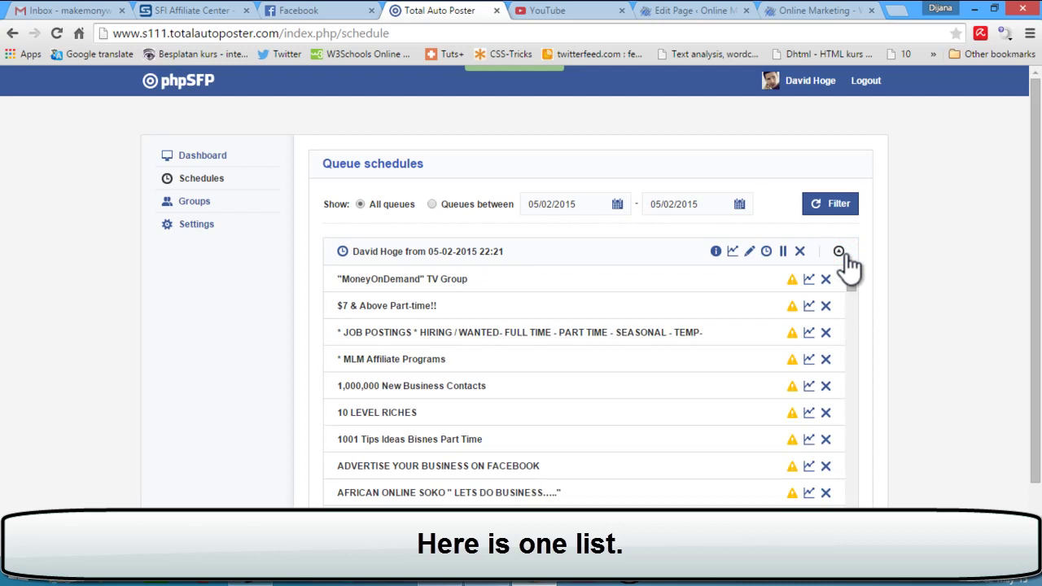
{"action": "left_click", "coordinate": [779, 254]}
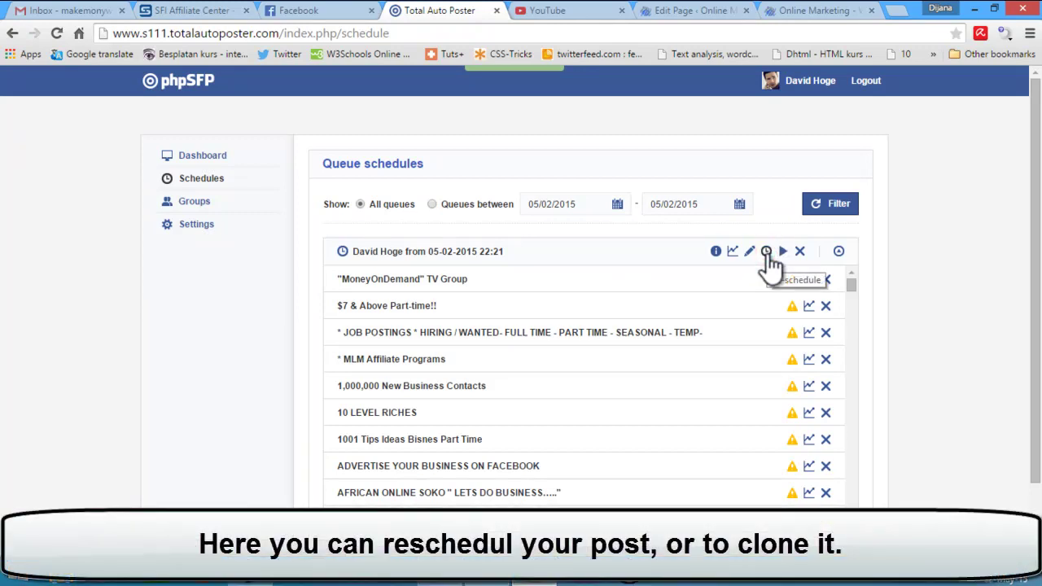
- Examine the re-schedule and clone options of the queued post, and leave them without saving
{"action": "left_click", "coordinate": [766, 252]}
{"action": "scroll", "coordinate": [716, 348], "scroll_direction": "down", "scroll_amount": 2}
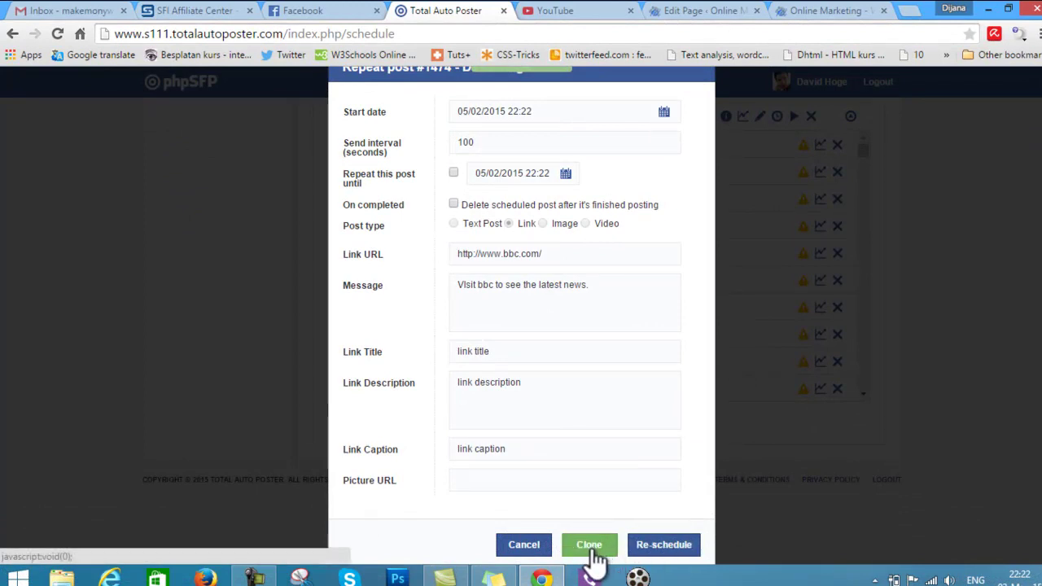
{"action": "left_click", "coordinate": [517, 545]}
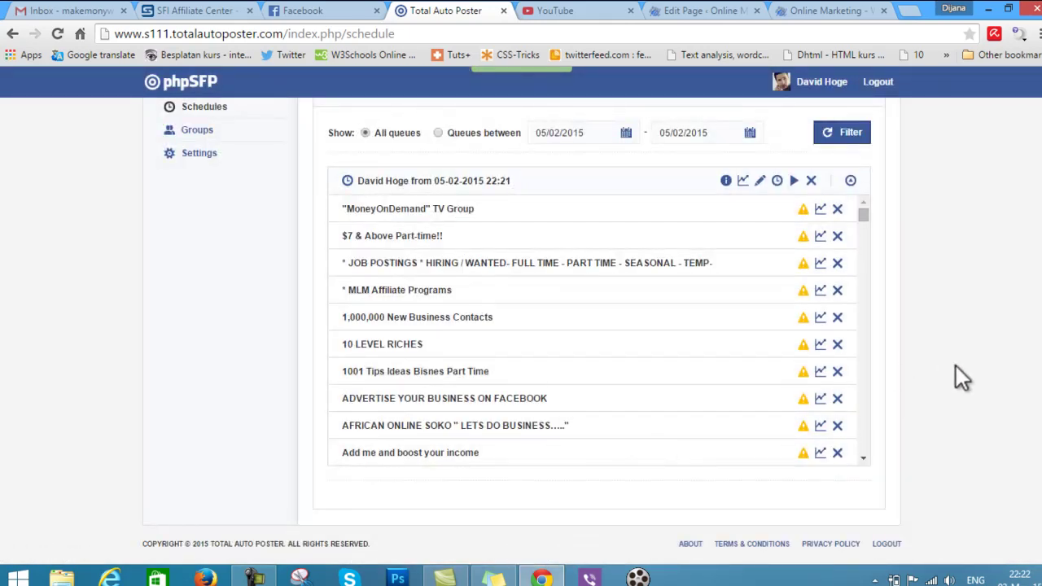
- Refresh the list of all queues and expand the scheduled post's group list again
{"action": "scroll", "coordinate": [962, 377], "scroll_direction": "up", "scroll_amount": 1}
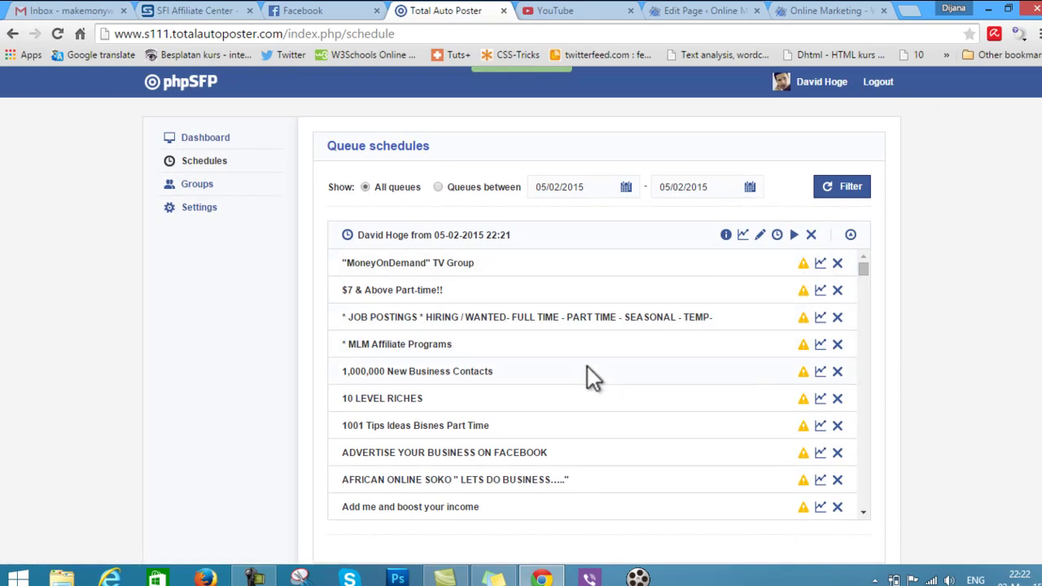
{"action": "left_click", "coordinate": [849, 189]}
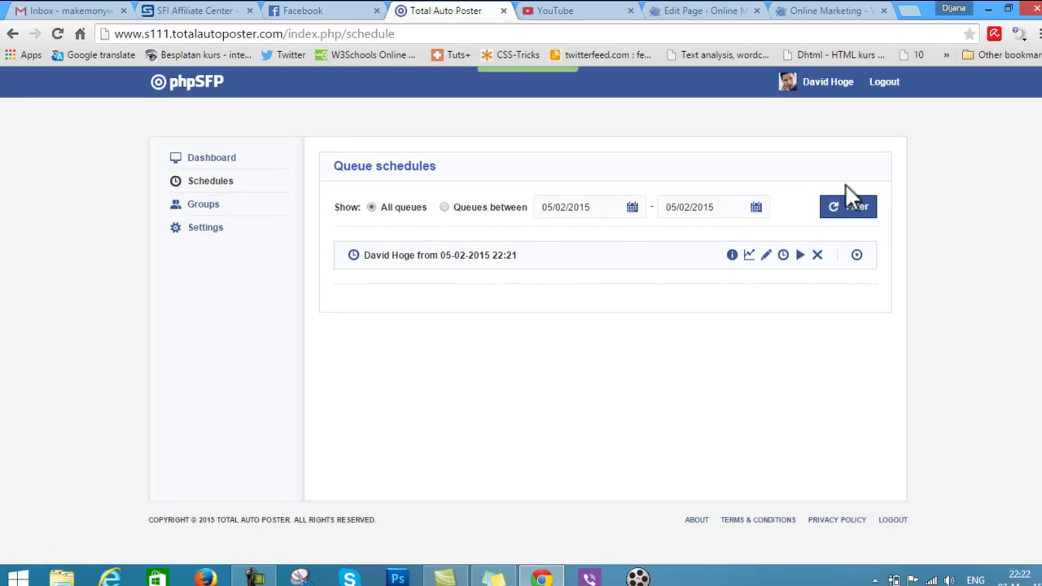
{"action": "left_click", "coordinate": [856, 255]}
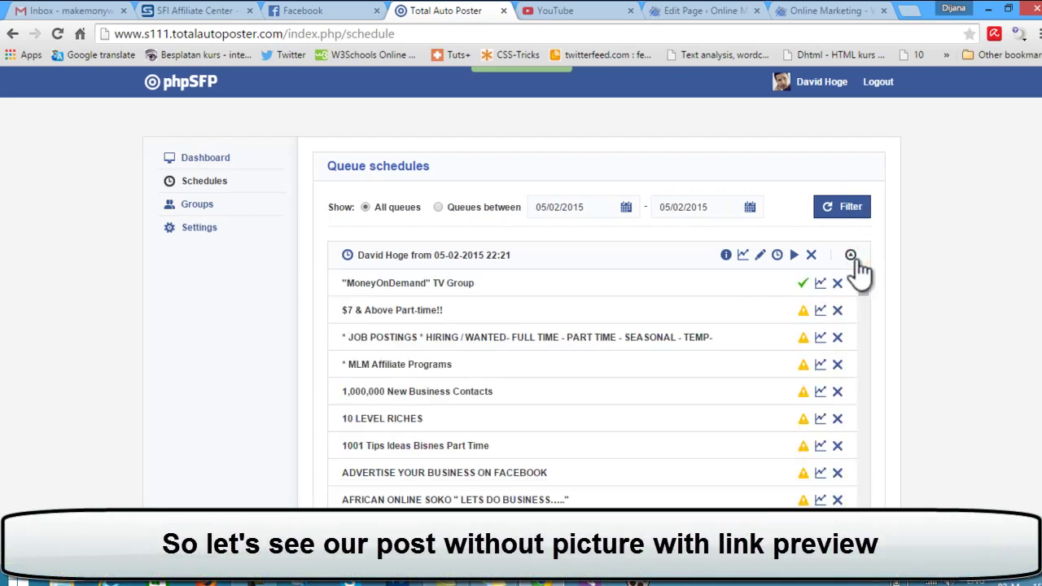
- Open the published post in the "MoneyOnDemand" TV Group on Facebook and examine its picture, link title, description and caption
{"action": "left_click", "coordinate": [803, 282]}
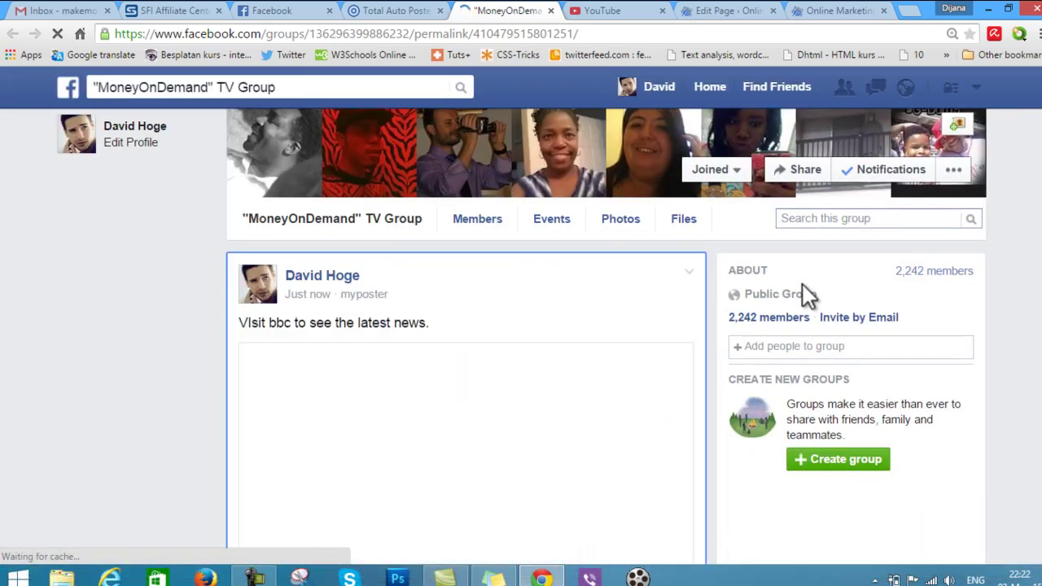
{"action": "scroll", "coordinate": [803, 284], "scroll_direction": "down", "scroll_amount": 2}
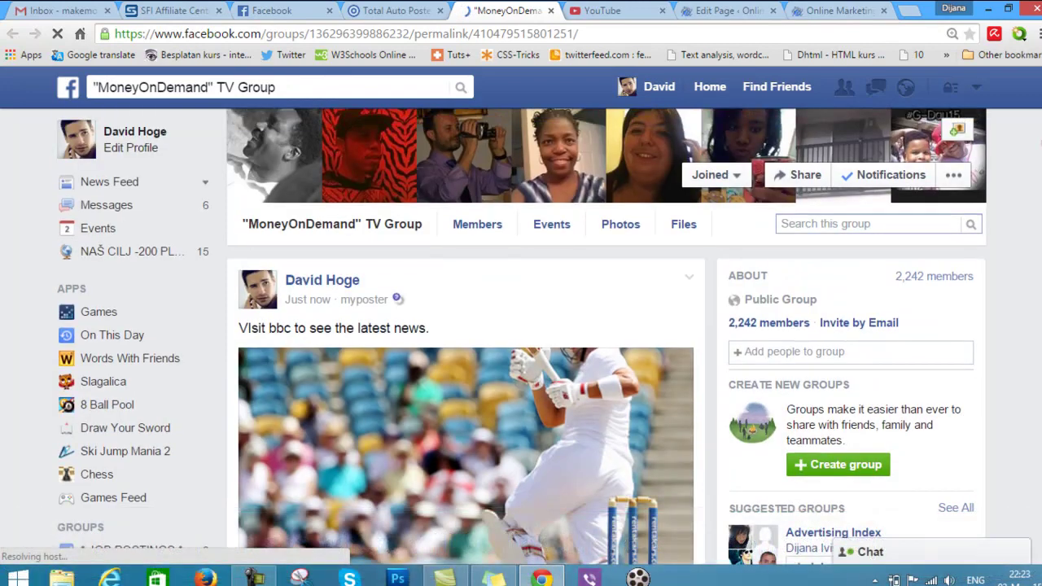
{"action": "scroll", "coordinate": [521, 326], "scroll_direction": "down", "scroll_amount": 2}
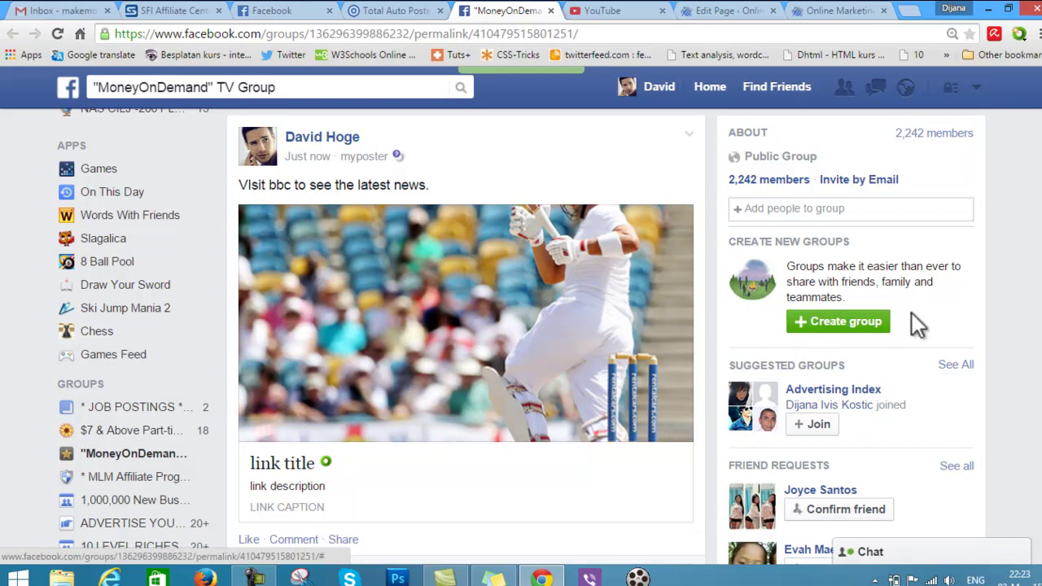
{"action": "scroll", "coordinate": [521, 334], "scroll_direction": "down", "scroll_amount": 2}
{"action": "scroll", "coordinate": [521, 334], "scroll_direction": "up", "scroll_amount": 3}
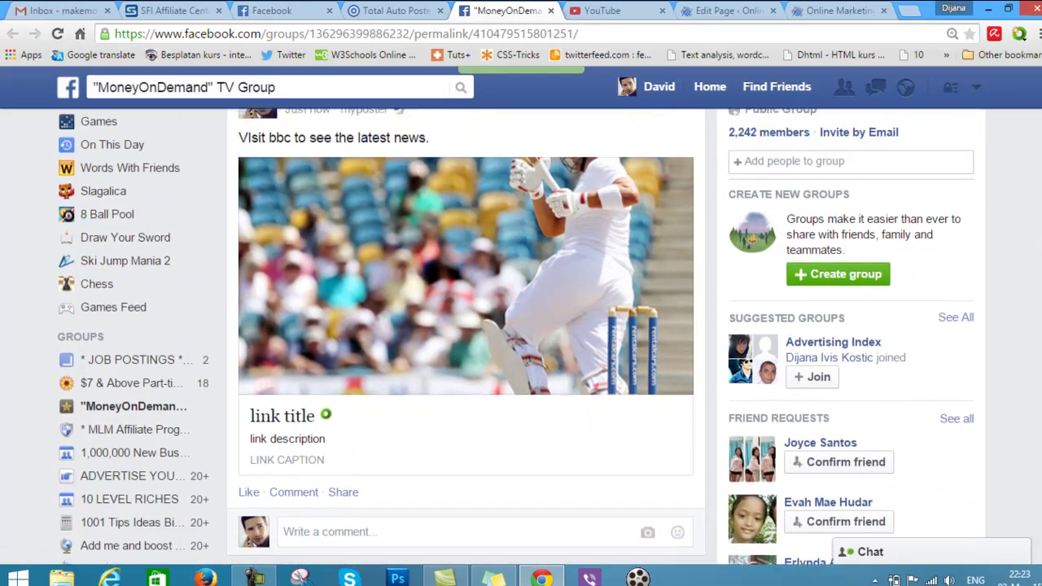
{"action": "left_click", "coordinate": [399, 11]}
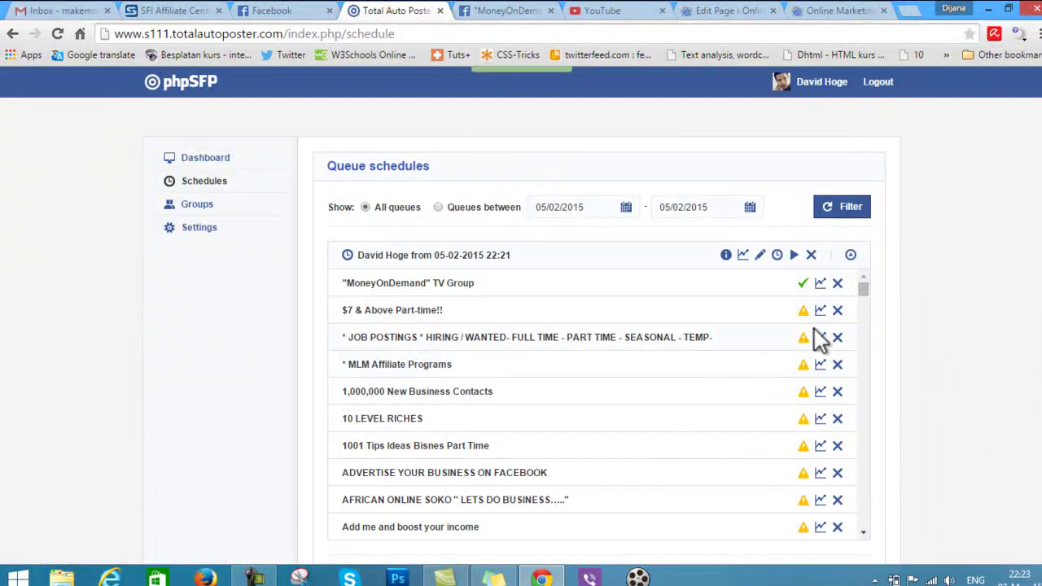
{"action": "left_click", "coordinate": [795, 257]}
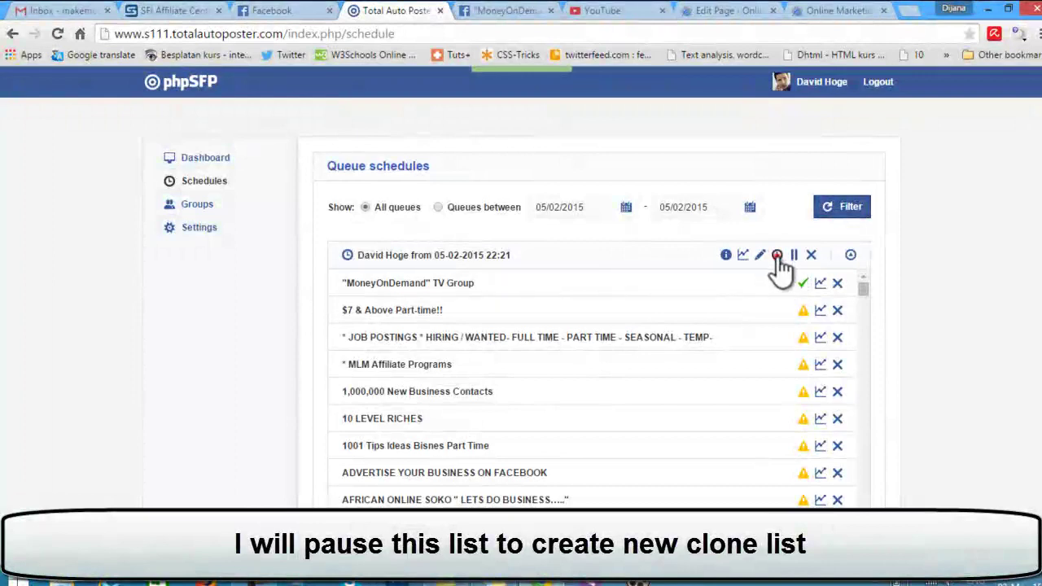
- Clone the queued bbc link post with the start date set to 05/03/2015 22:23
{"action": "left_click", "coordinate": [777, 254]}
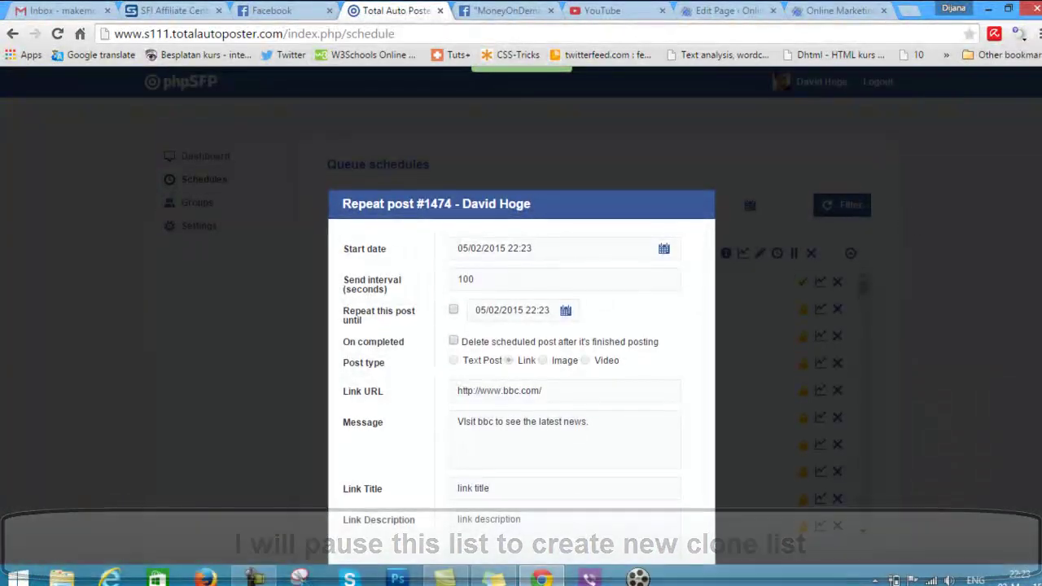
{"action": "scroll", "coordinate": [521, 350], "scroll_direction": "down", "scroll_amount": 1}
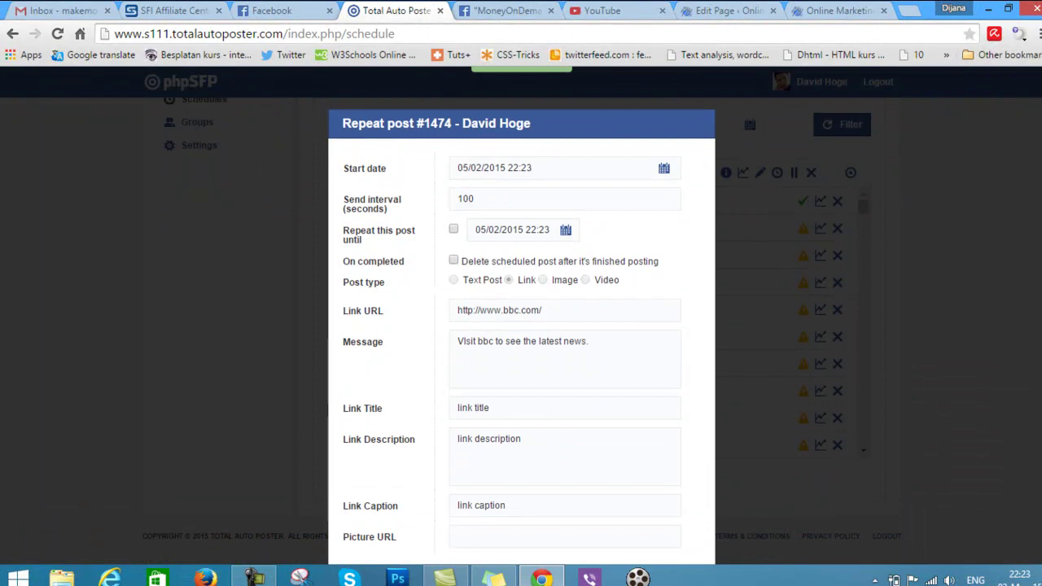
{"action": "scroll", "coordinate": [521, 350], "scroll_direction": "down", "scroll_amount": 1}
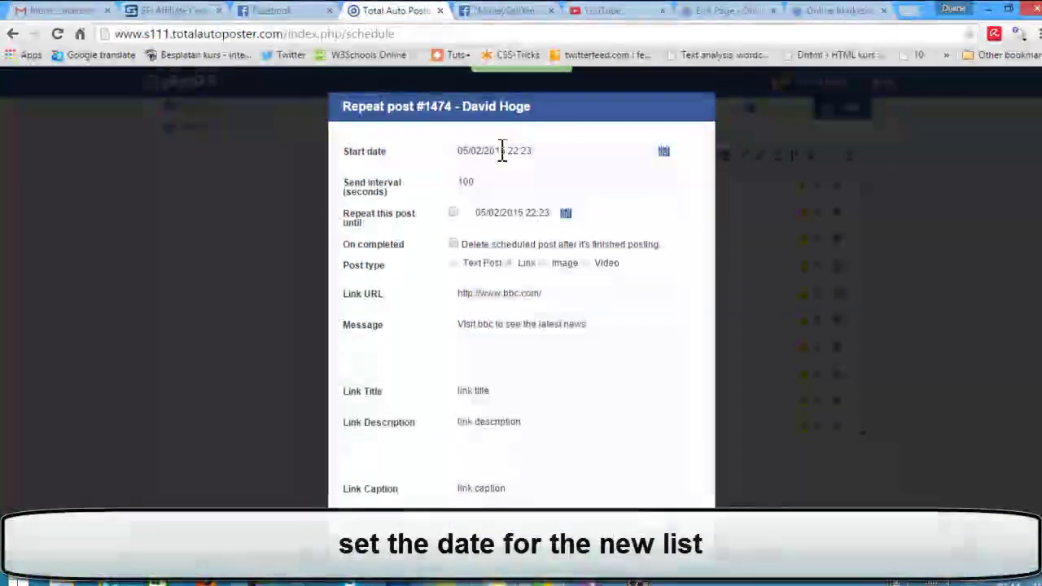
{"action": "left_click", "coordinate": [502, 151]}
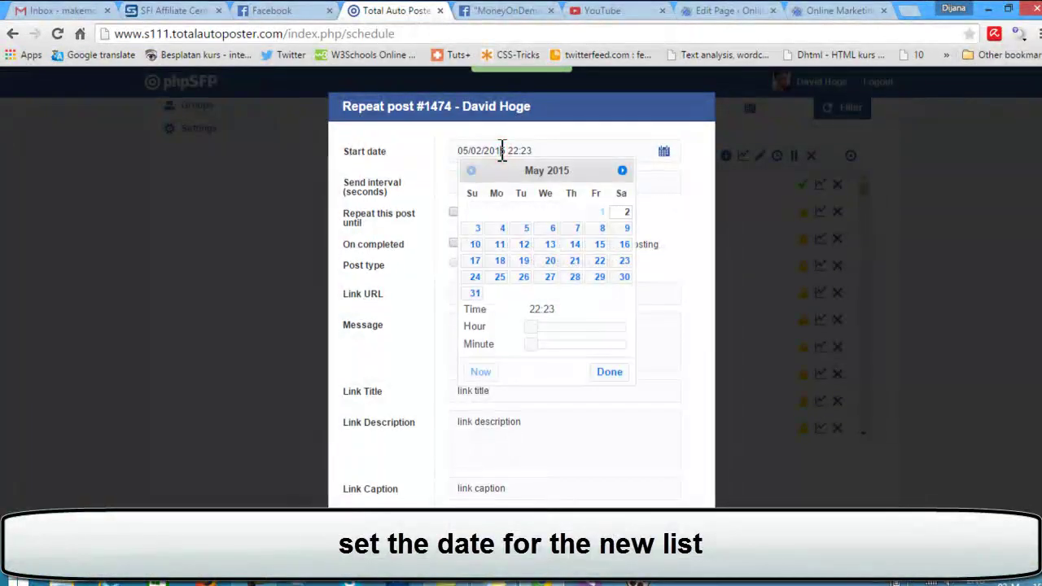
{"action": "left_click", "coordinate": [475, 229]}
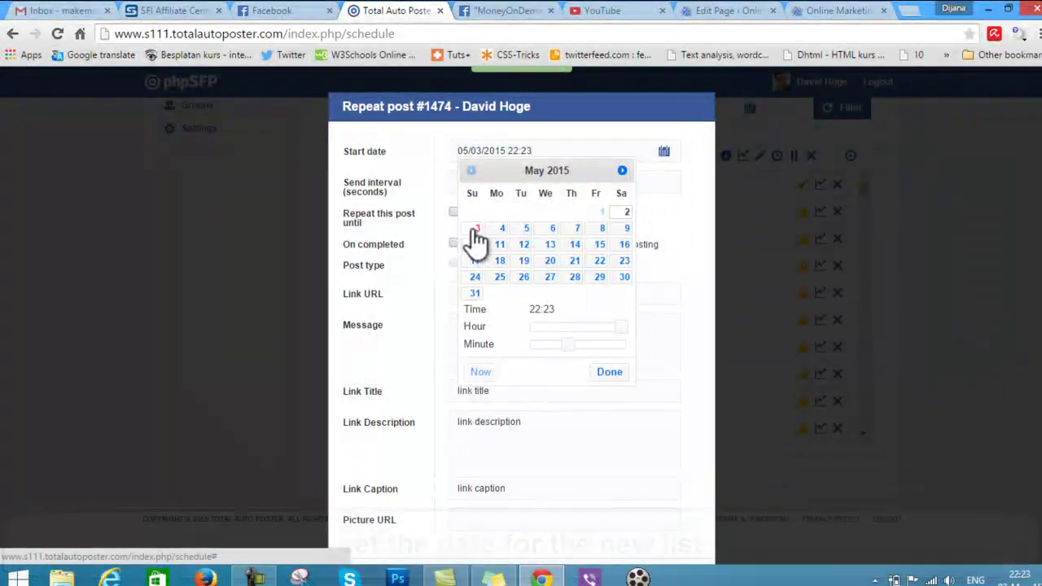
{"action": "left_click", "coordinate": [611, 372]}
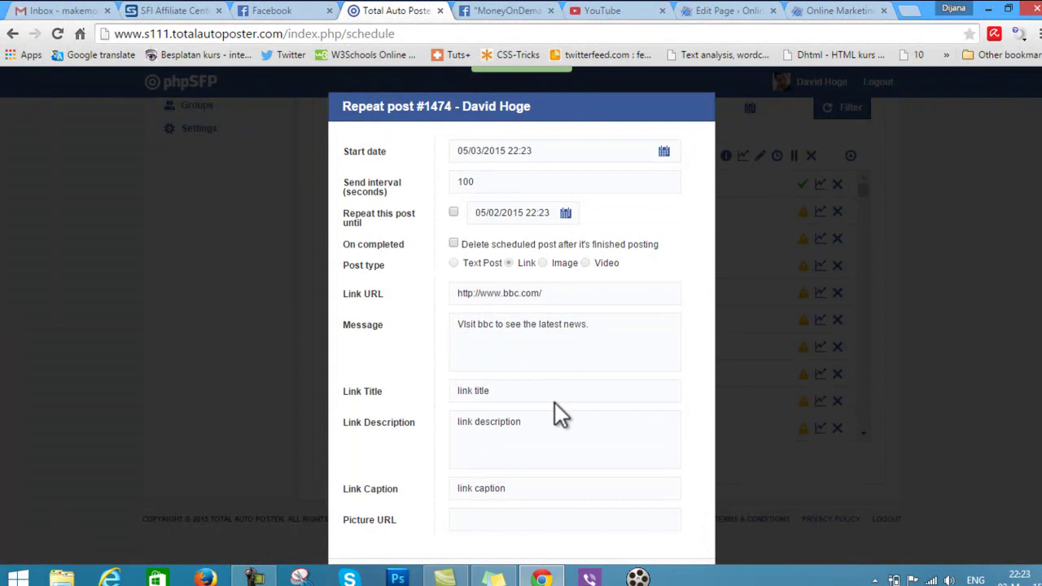
{"action": "scroll", "coordinate": [747, 326], "scroll_direction": "down", "scroll_amount": 1}
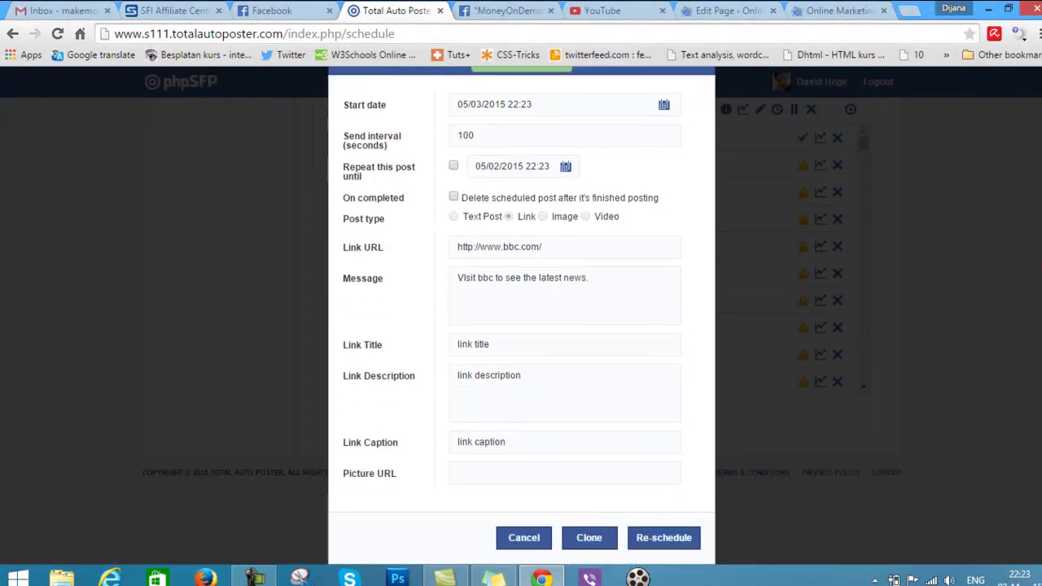
{"action": "left_click", "coordinate": [590, 541]}
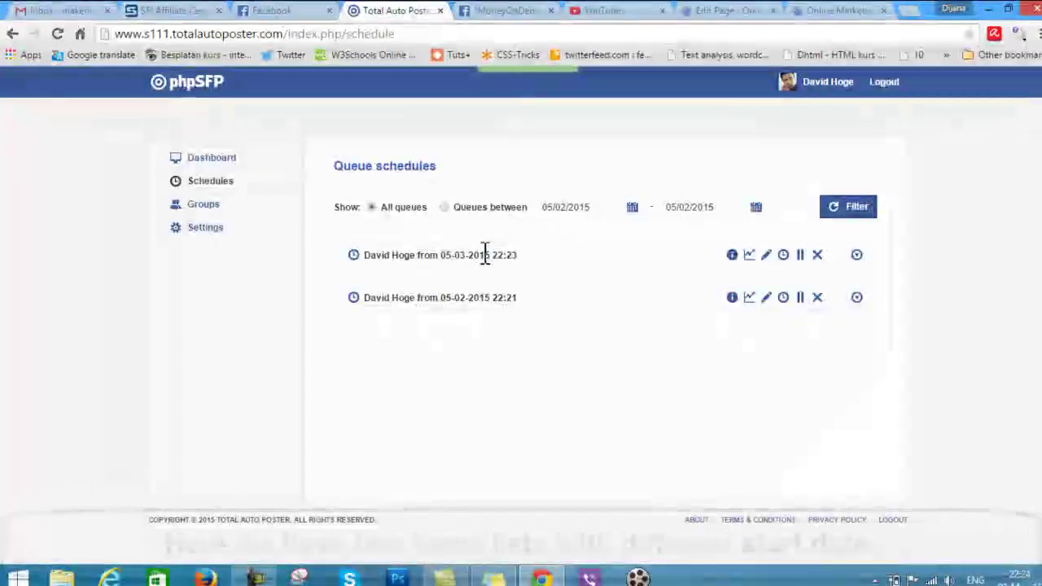
{"action": "left_click", "coordinate": [854, 255]}
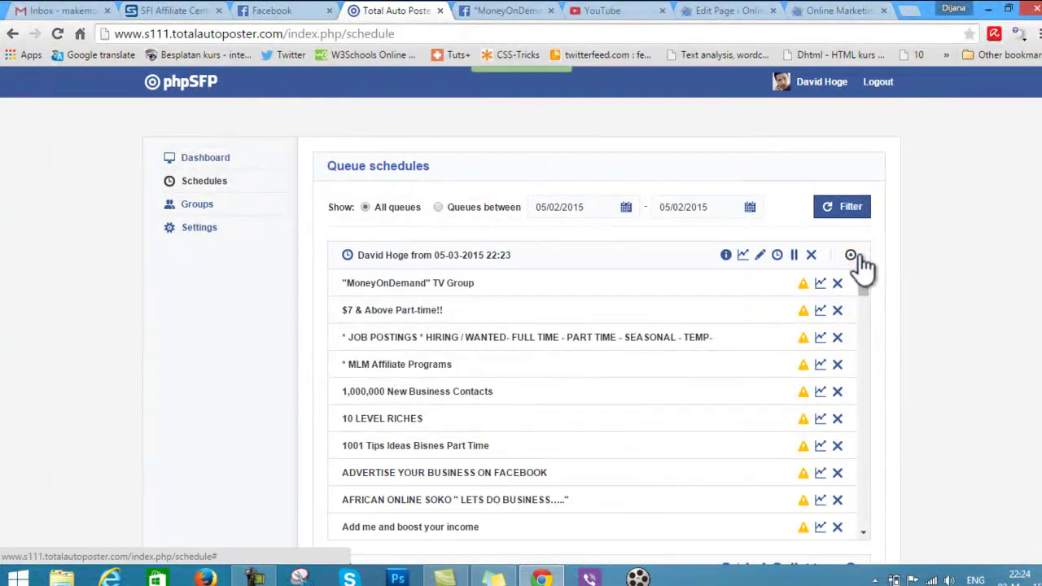
{"action": "left_click", "coordinate": [759, 258]}
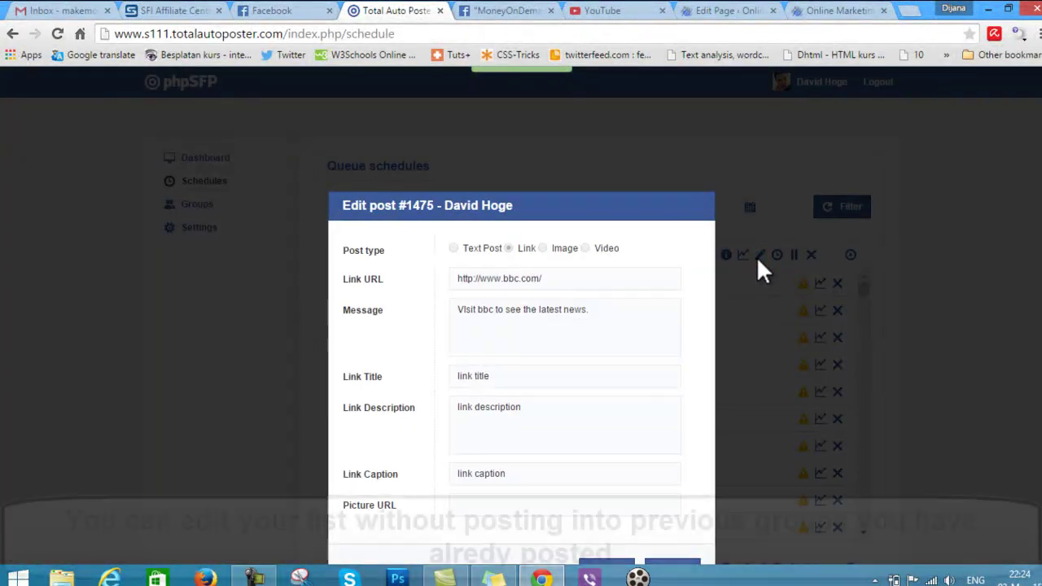
{"action": "scroll", "coordinate": [685, 391], "scroll_direction": "down", "scroll_amount": 1}
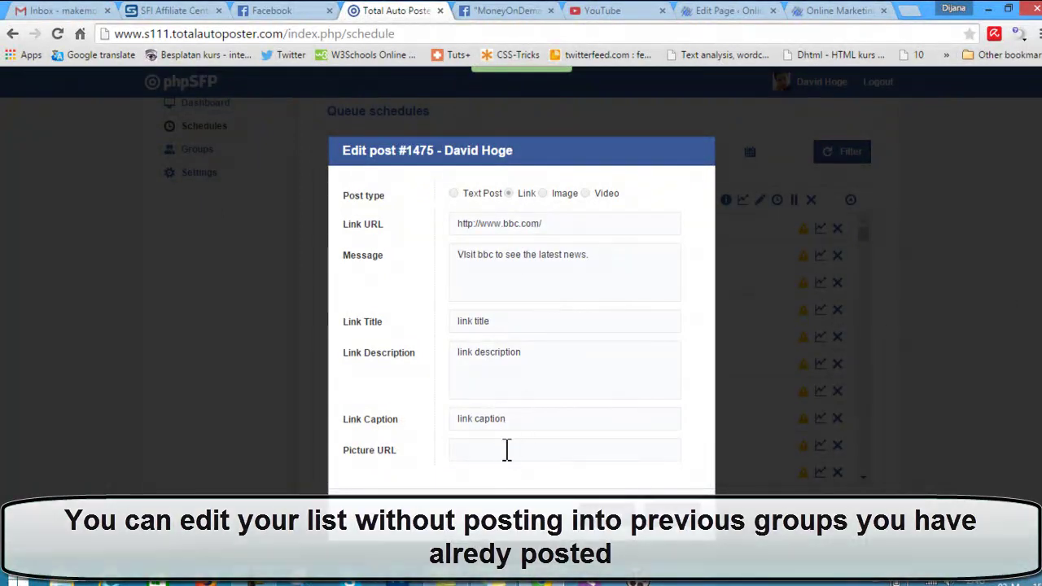
{"action": "left_click", "coordinate": [616, 511]}
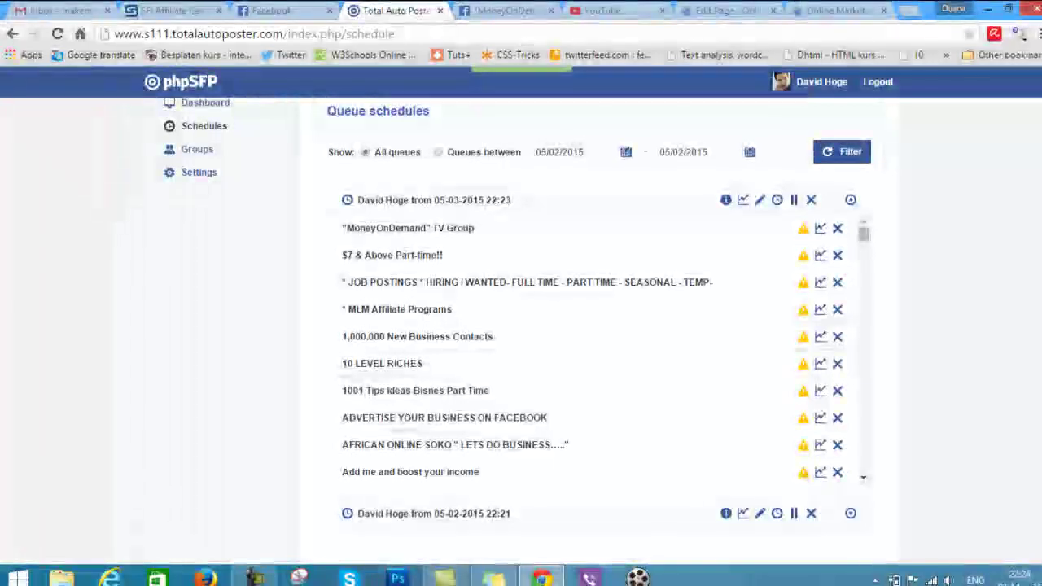
{"action": "scroll", "coordinate": [838, 462], "scroll_direction": "down", "scroll_amount": 1}
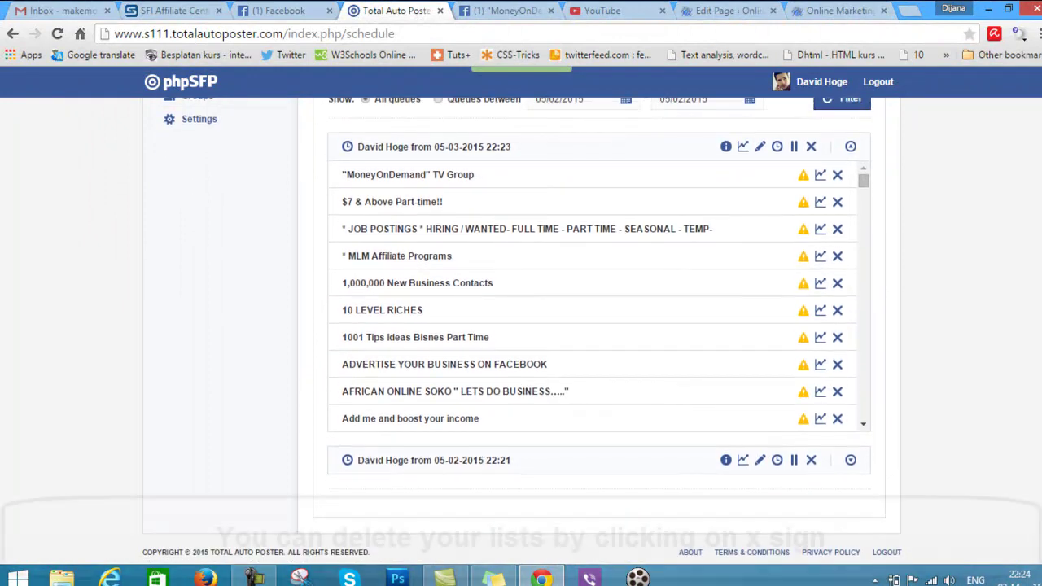
{"action": "left_click", "coordinate": [811, 459]}
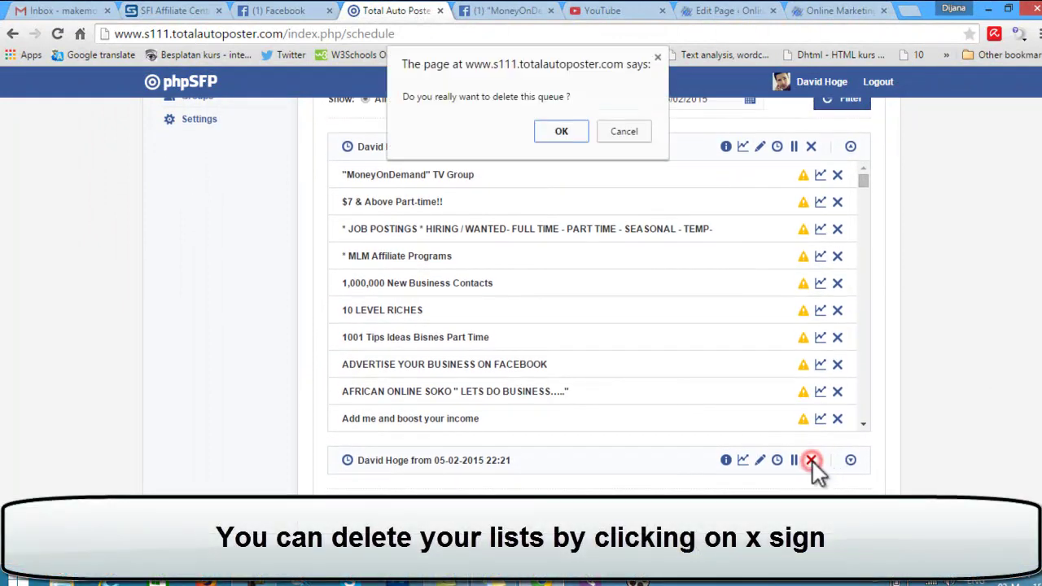
{"action": "left_click", "coordinate": [561, 133]}
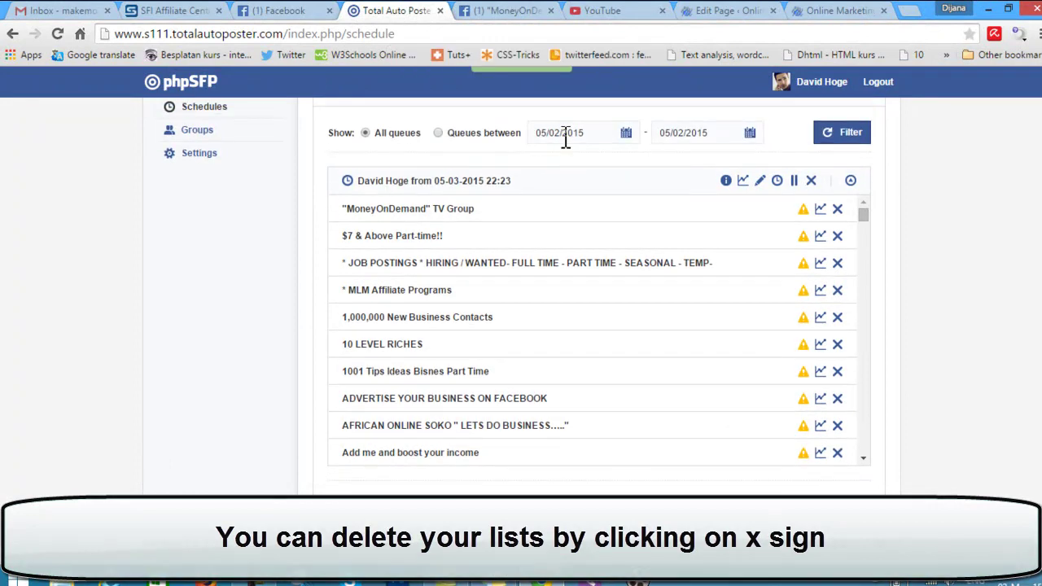
{"action": "left_click", "coordinate": [810, 181]}
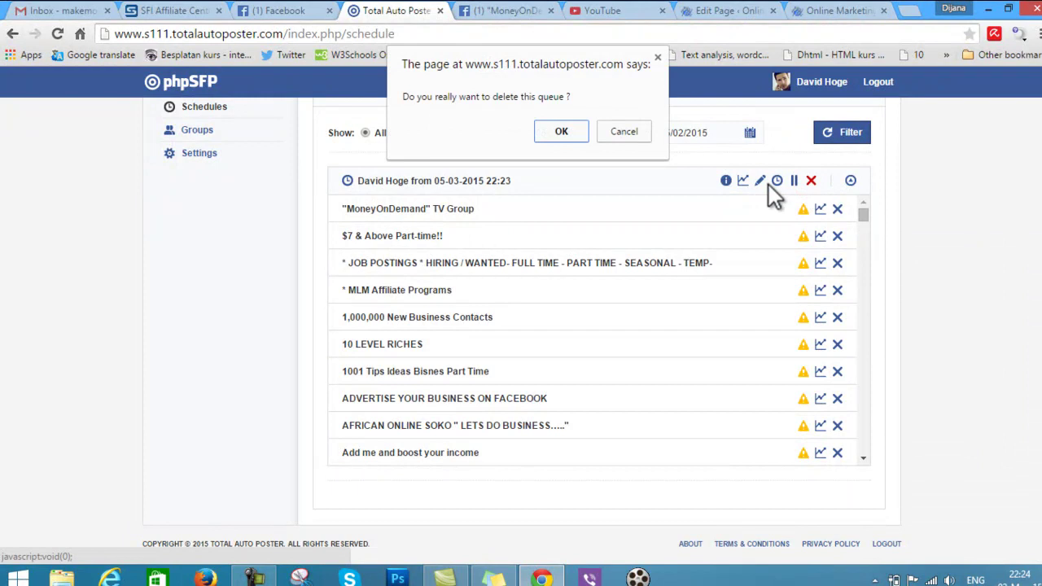
{"action": "left_click", "coordinate": [560, 135]}
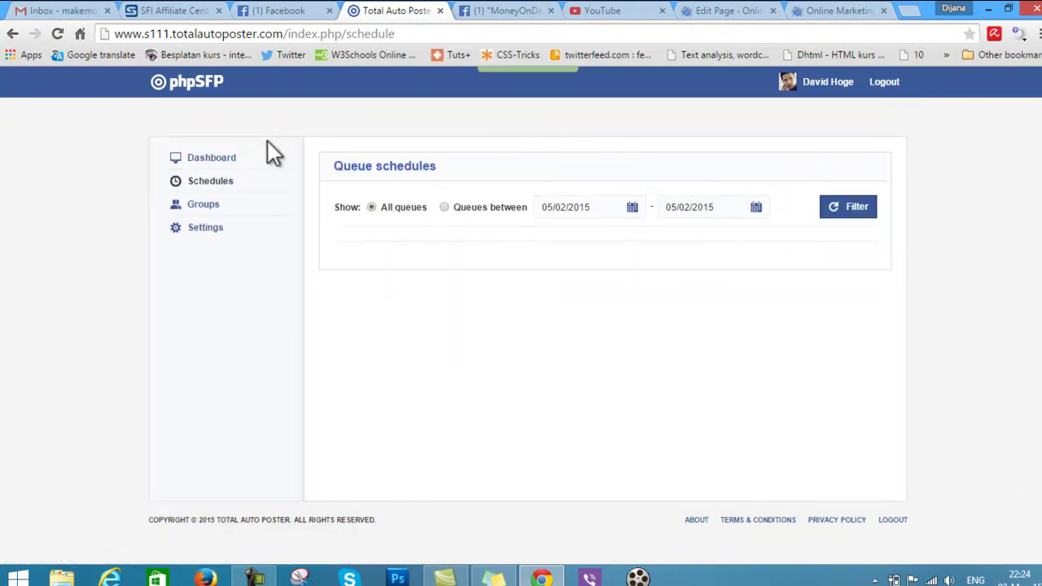
{"action": "left_click", "coordinate": [218, 159]}
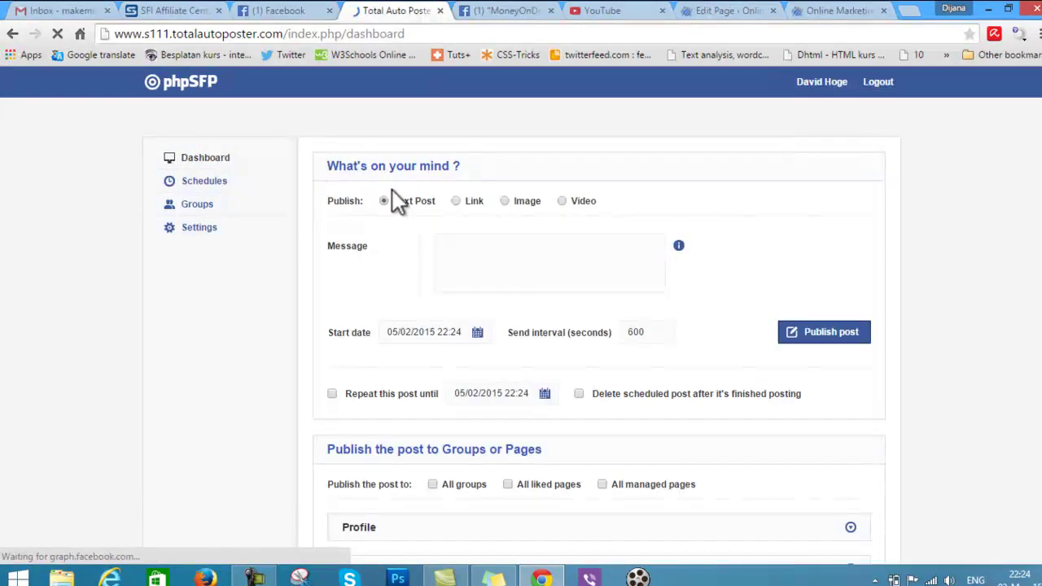
{"action": "left_click", "coordinate": [457, 202]}
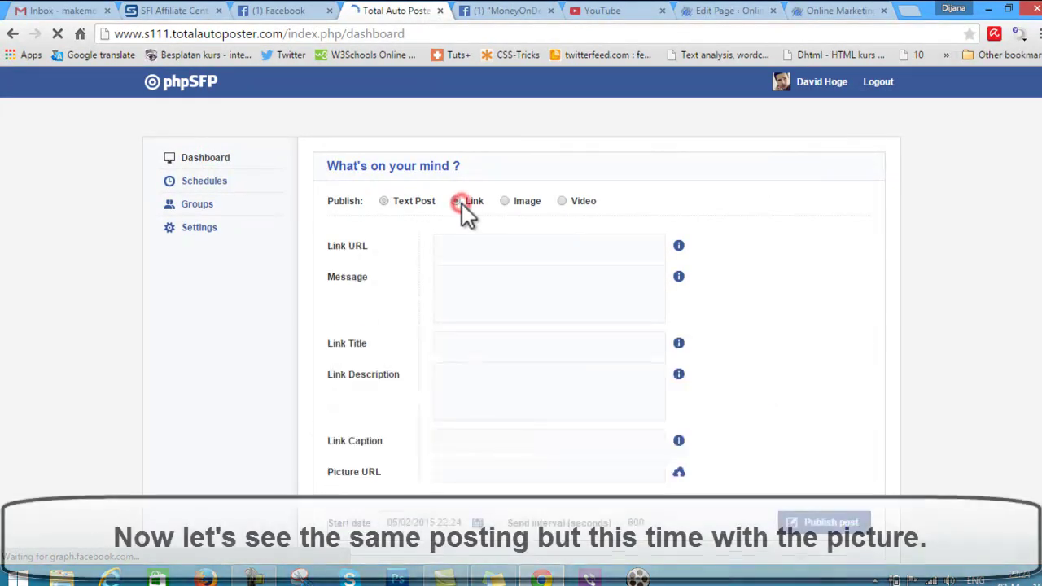
{"action": "left_click", "coordinate": [461, 242]}
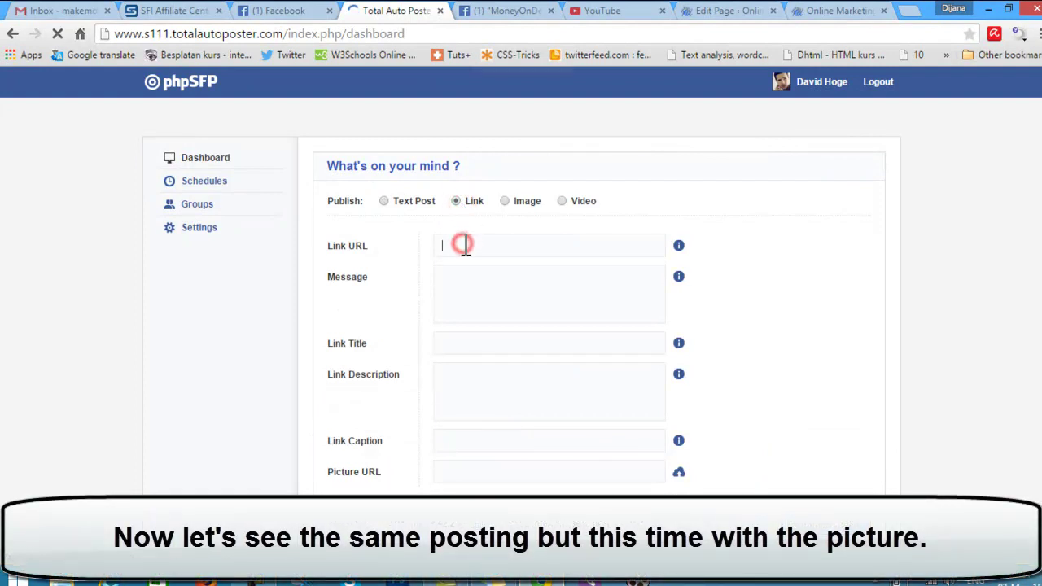
{"action": "right_click", "coordinate": [463, 243]}
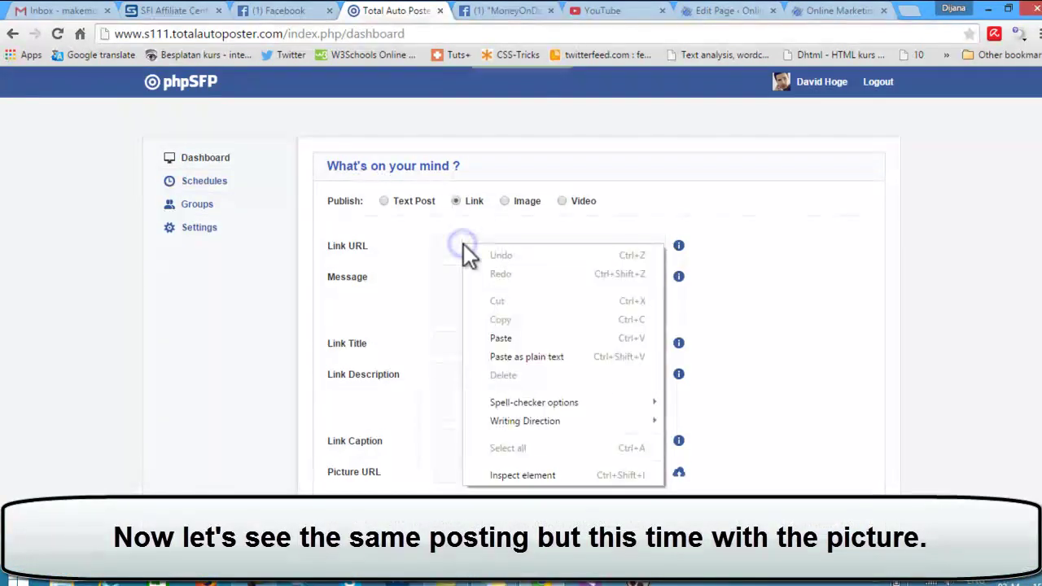
{"action": "left_click", "coordinate": [510, 335]}
{"action": "left_click", "coordinate": [531, 284]}
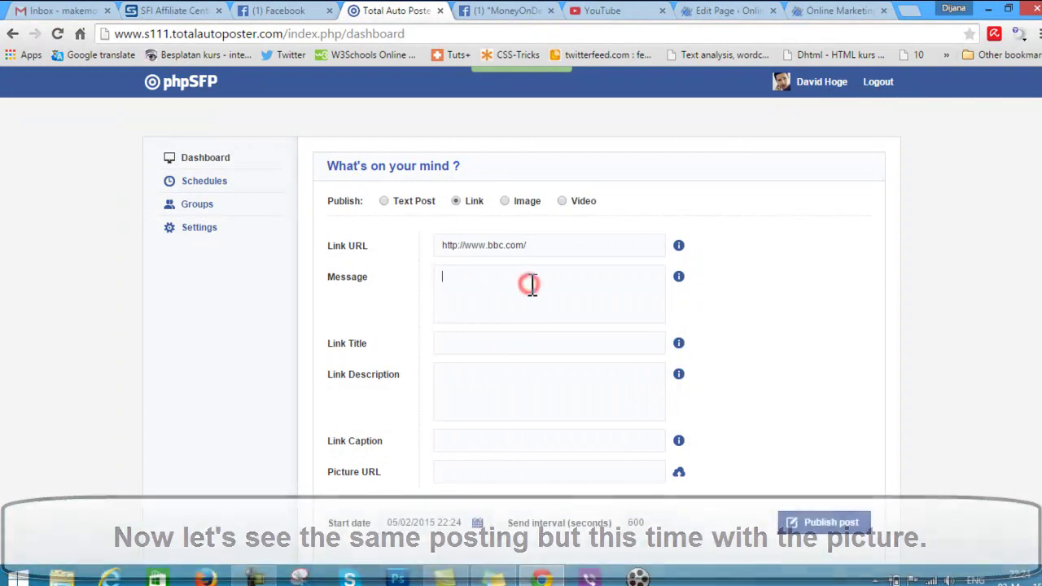
{"action": "type", "text": "VIsit this link to see the news"}
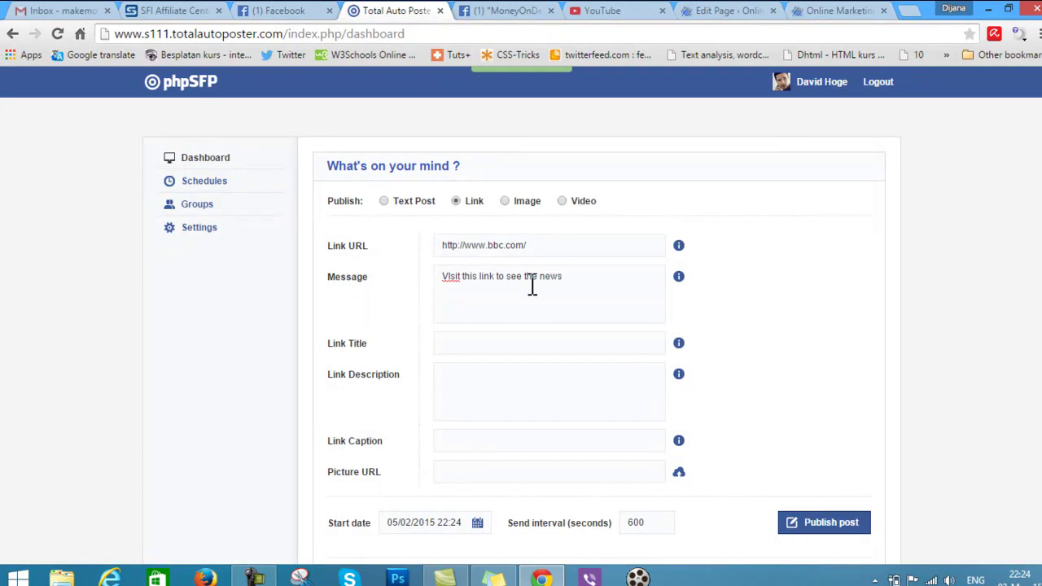
- Fill in the post's link title as "link title", description as "link description" and caption as "link caption"
{"action": "left_click", "coordinate": [507, 345]}
{"action": "type", "text": "link title"}
{"action": "left_click", "coordinate": [507, 394]}
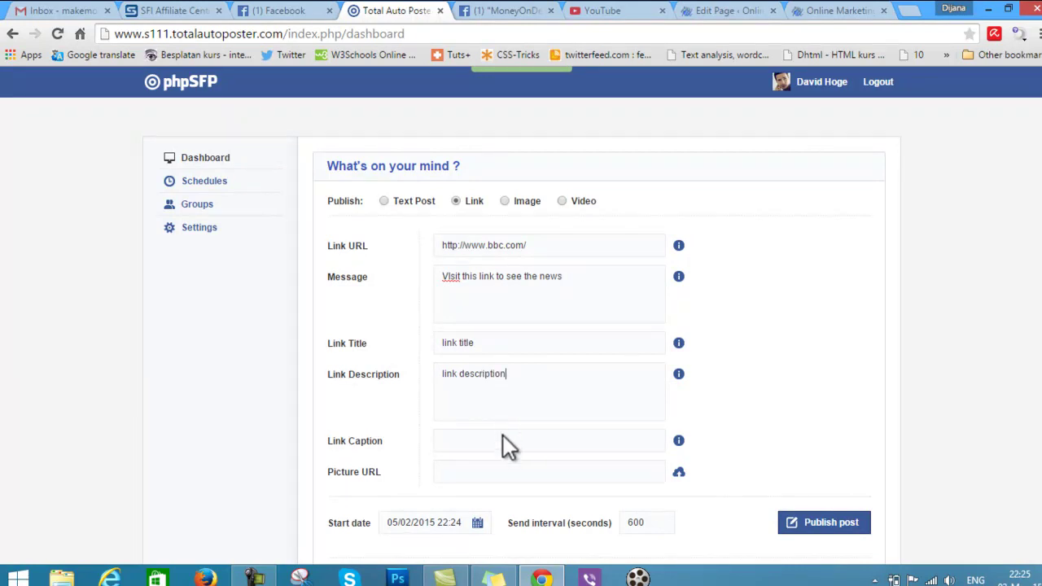
{"action": "left_click", "coordinate": [481, 440]}
{"action": "type", "text": "link caption"}
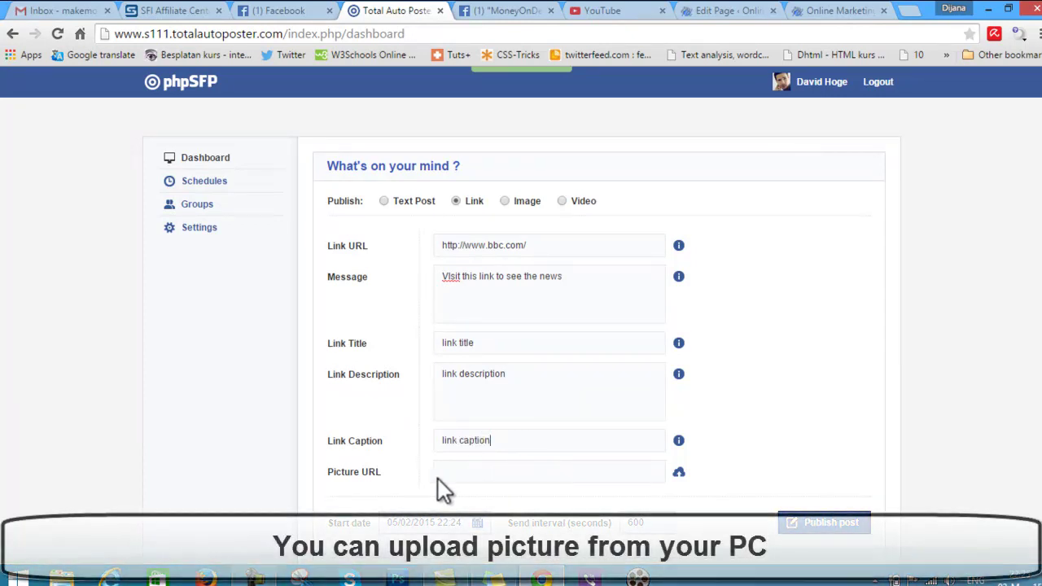
- Upload the aiop-hosting image from the Desktop as the link post's picture
{"action": "left_click", "coordinate": [678, 473]}
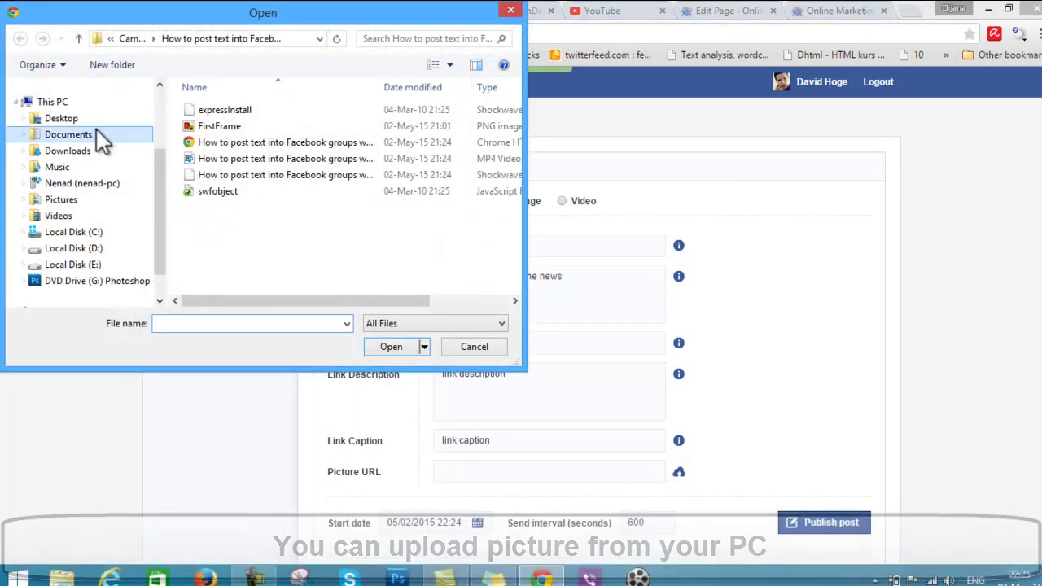
{"action": "left_click", "coordinate": [71, 119]}
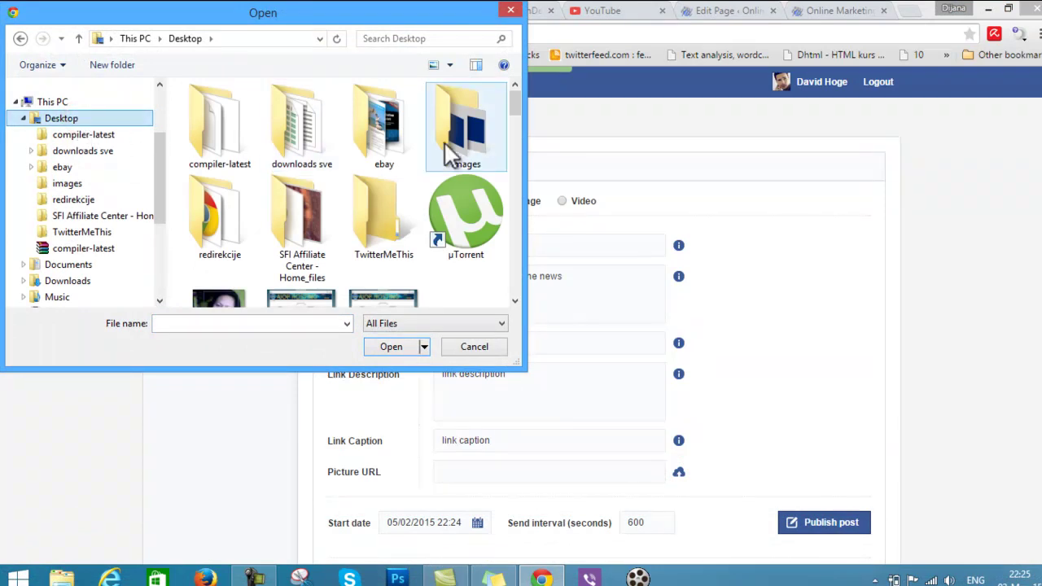
{"action": "left_click", "coordinate": [515, 300]}
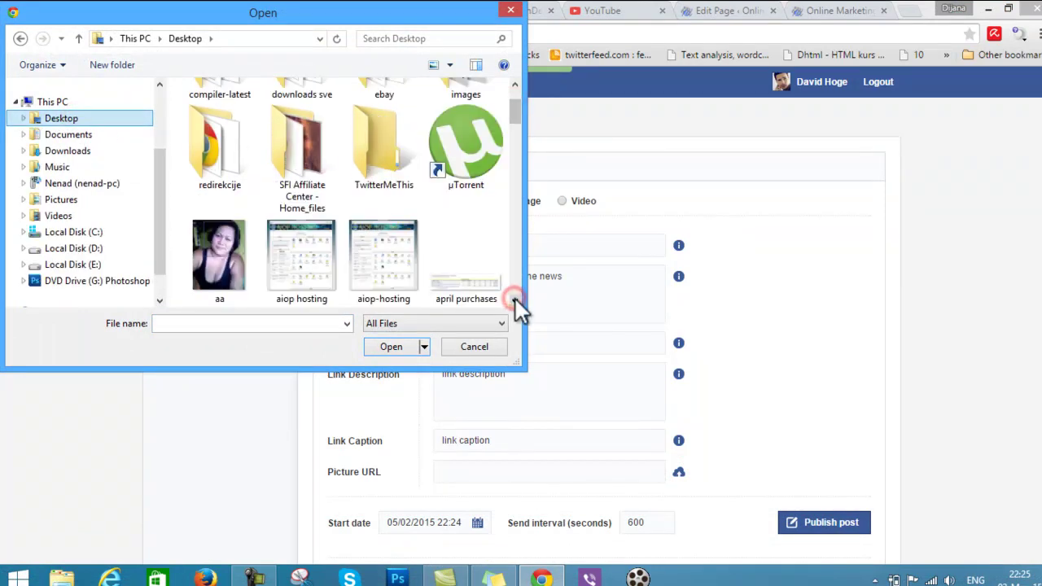
{"action": "left_click", "coordinate": [374, 259]}
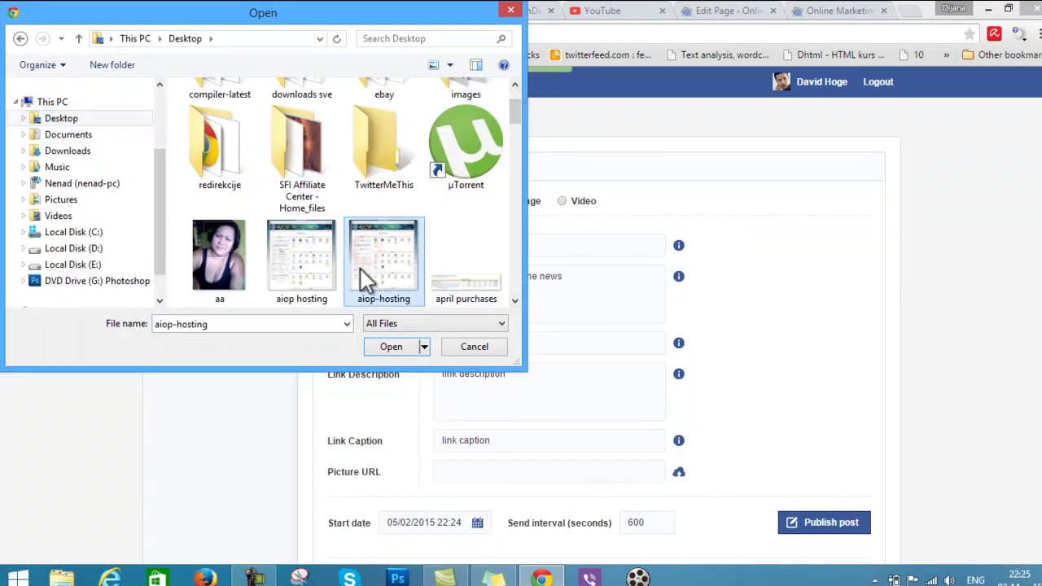
{"action": "left_click", "coordinate": [410, 346]}
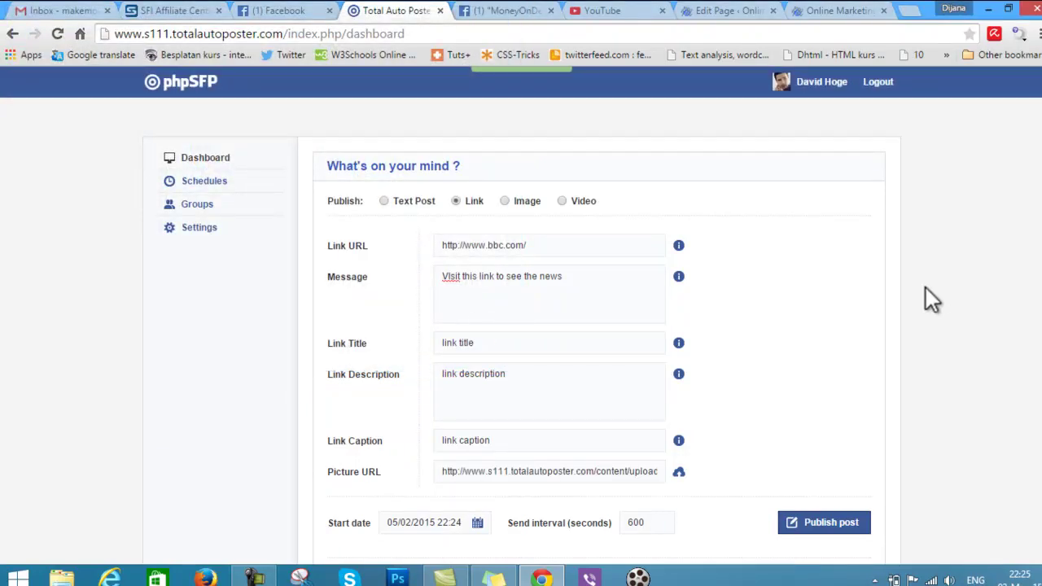
- Set the send interval to 100 seconds and the start date to the current time, 05/02/2015 22:26
{"action": "scroll", "coordinate": [522, 342], "scroll_direction": "down", "scroll_amount": 2}
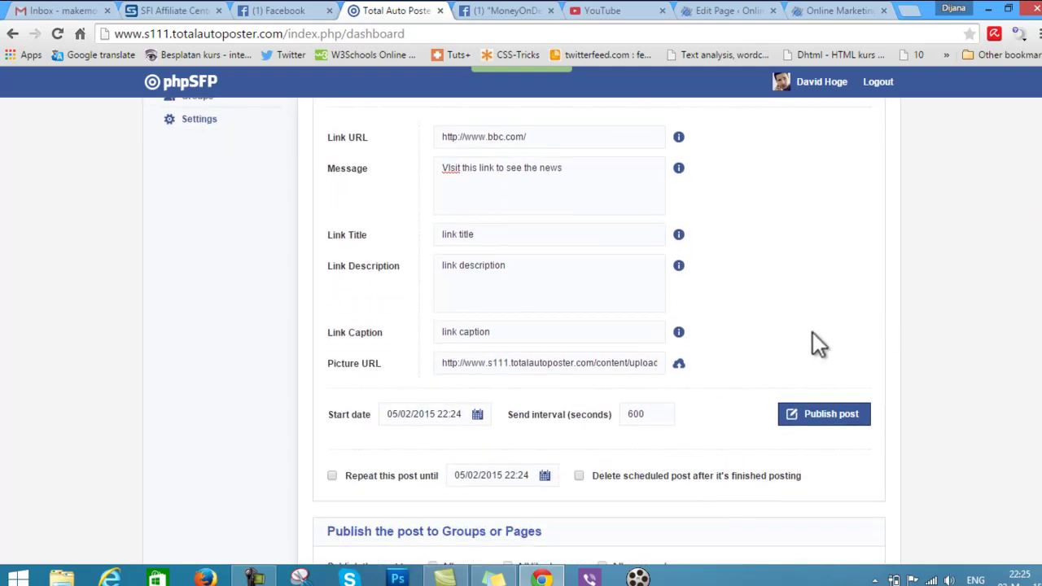
{"action": "double_click", "coordinate": [635, 412]}
{"action": "left_click", "coordinate": [428, 413]}
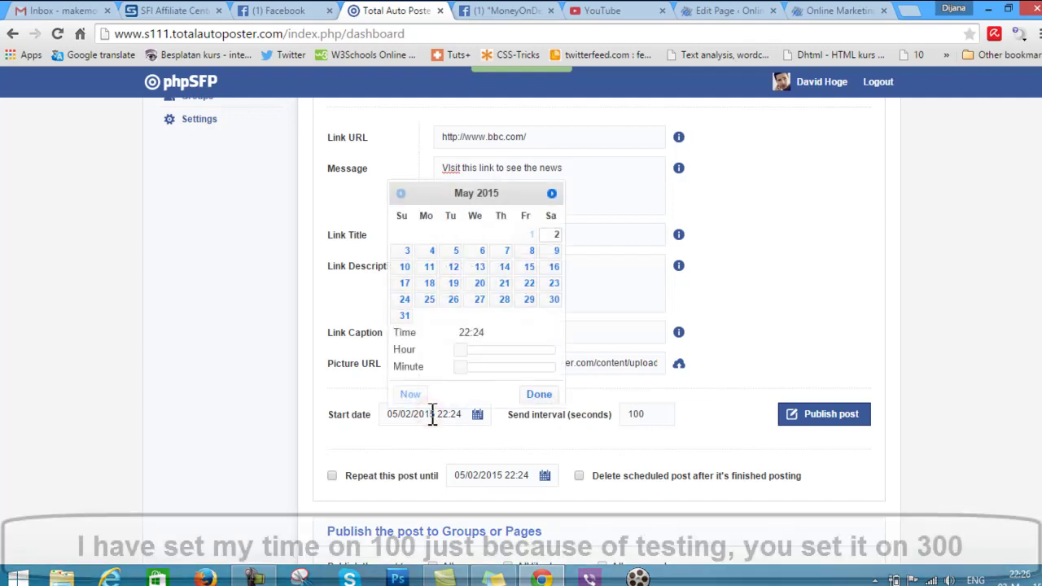
{"action": "left_click", "coordinate": [416, 396]}
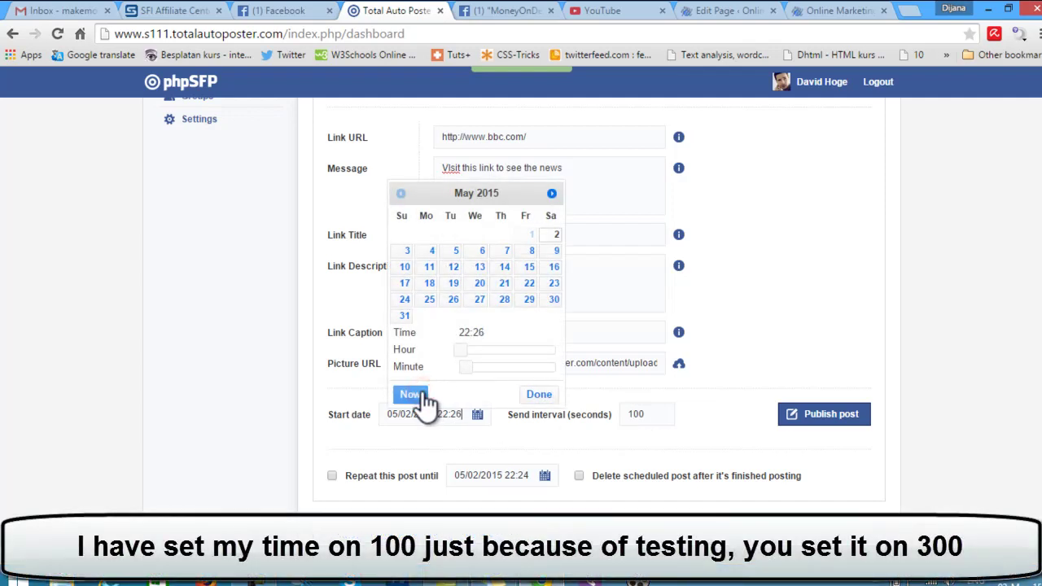
{"action": "left_click", "coordinate": [542, 394]}
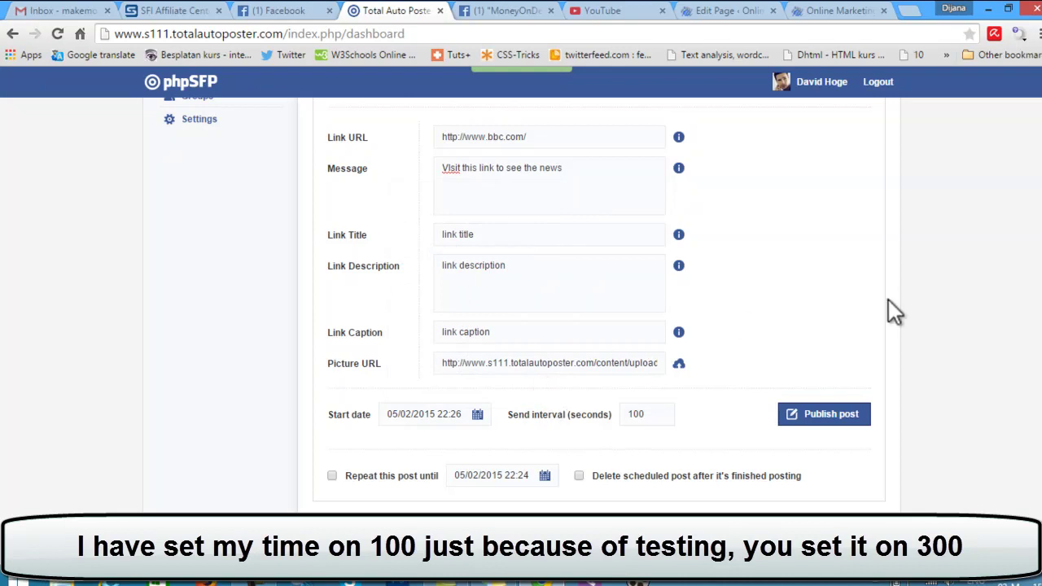
- Select all groups as the post's destination and publish the post
{"action": "scroll", "coordinate": [521, 304], "scroll_direction": "down", "scroll_amount": 2}
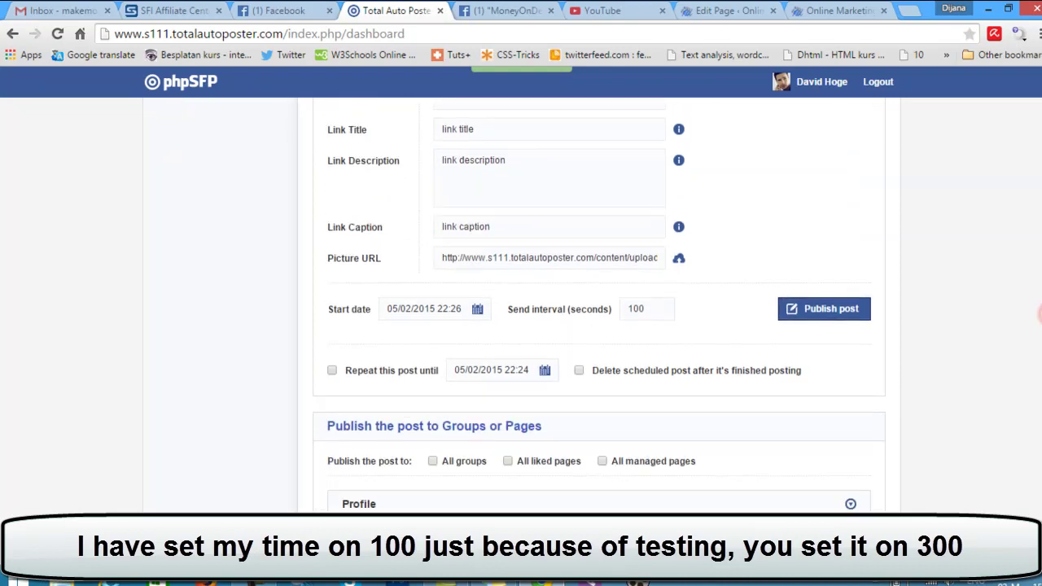
{"action": "left_click", "coordinate": [432, 460]}
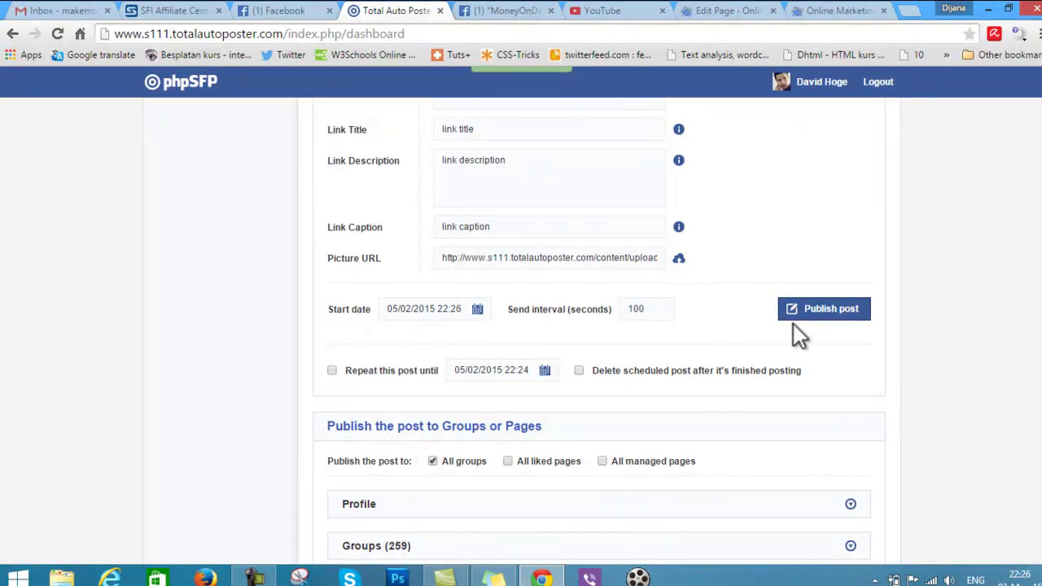
{"action": "left_click", "coordinate": [828, 301]}
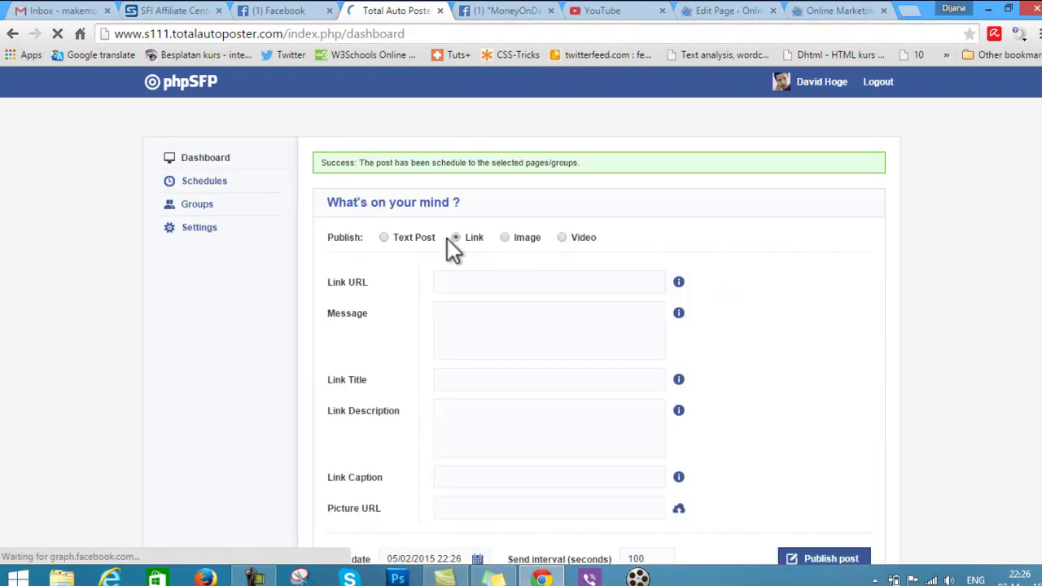
- Expand the new queue's group list in the schedules and check the planned posting times of the first three groups
{"action": "left_click", "coordinate": [206, 193]}
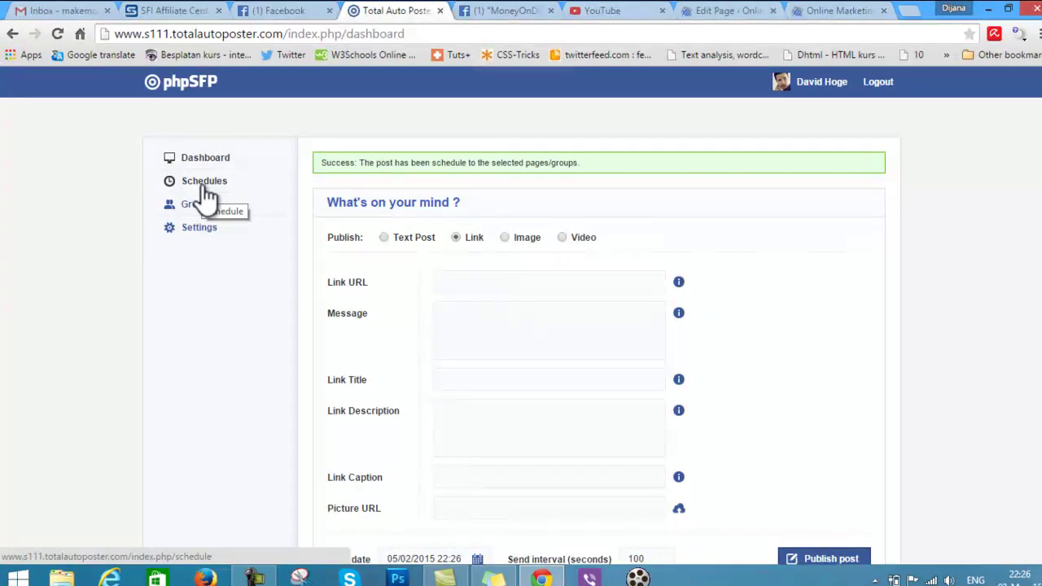
{"action": "left_click", "coordinate": [204, 185]}
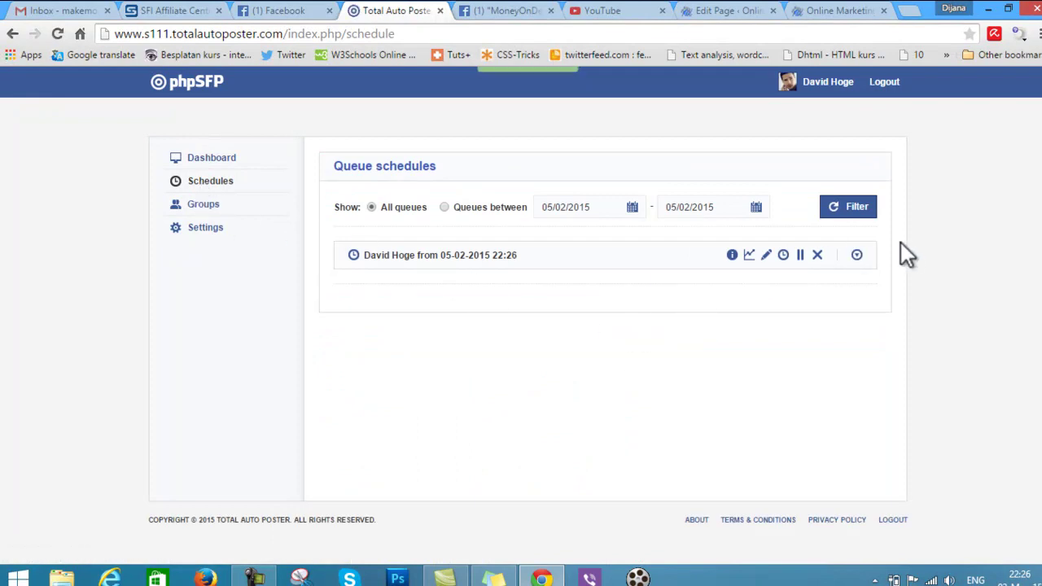
{"action": "left_click", "coordinate": [857, 256]}
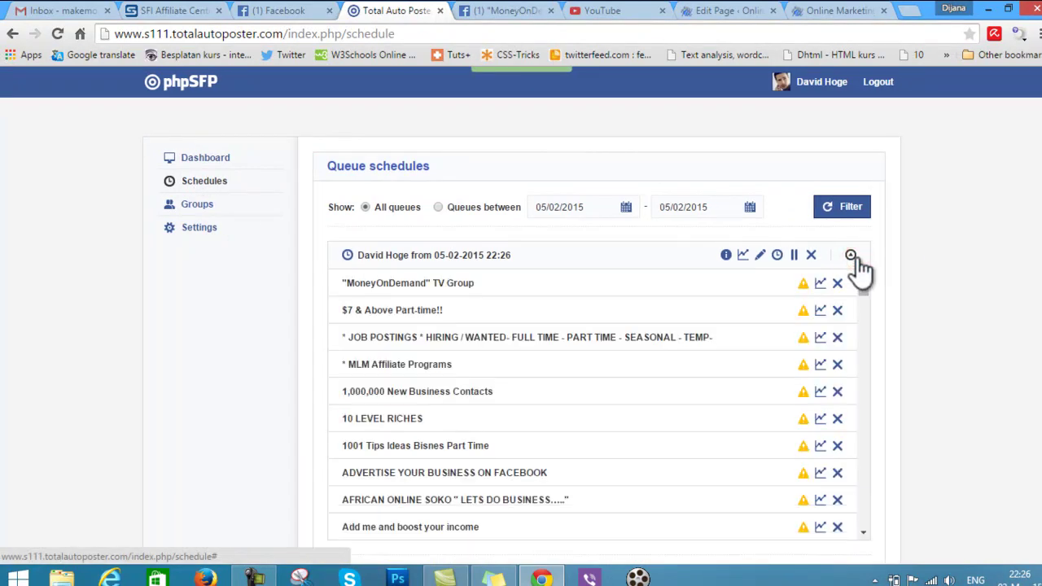
{"action": "mouse_move", "coordinate": [802, 286]}
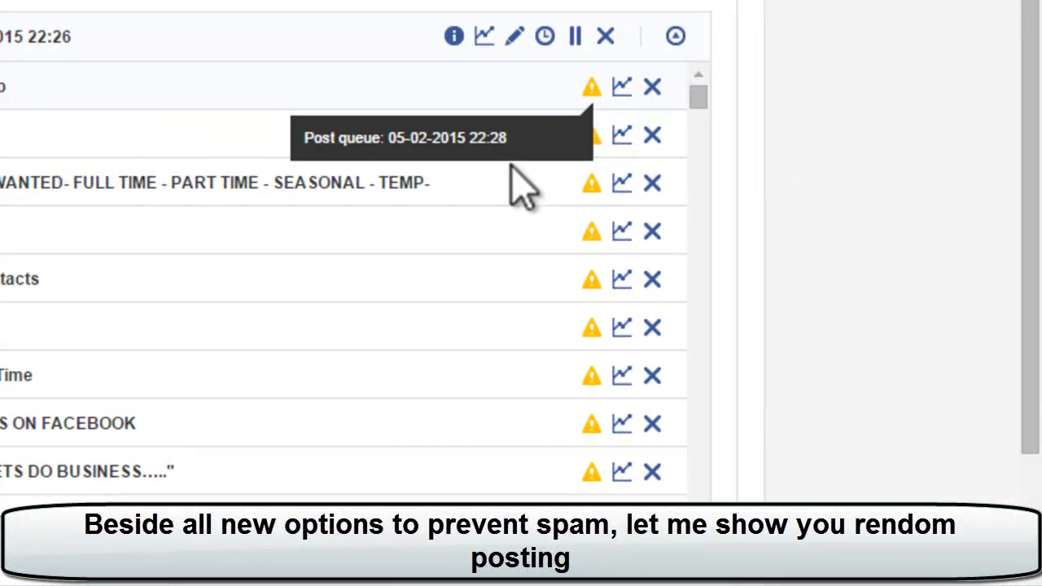
{"action": "mouse_move", "coordinate": [592, 139]}
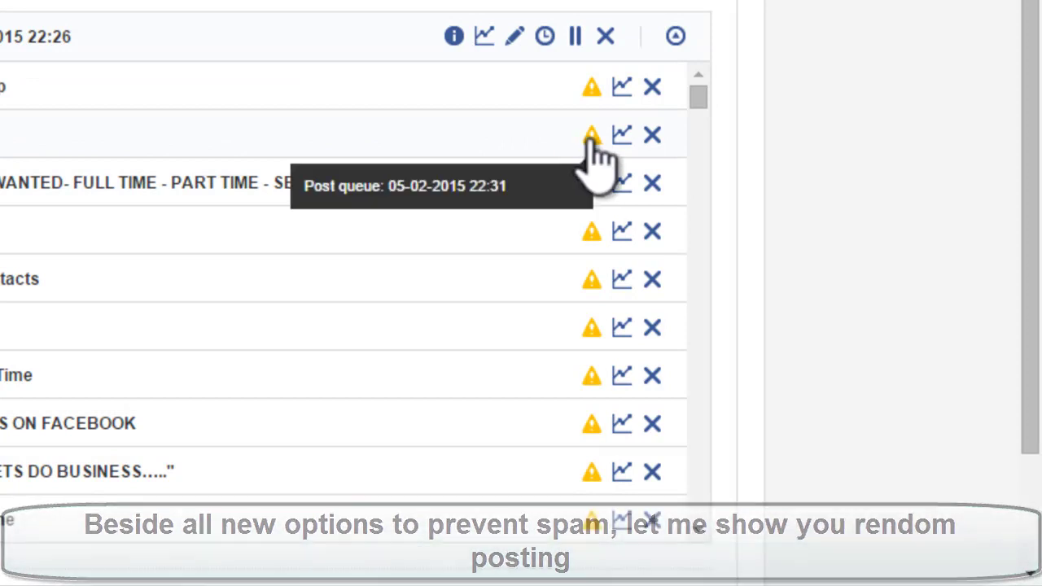
{"action": "mouse_move", "coordinate": [592, 192]}
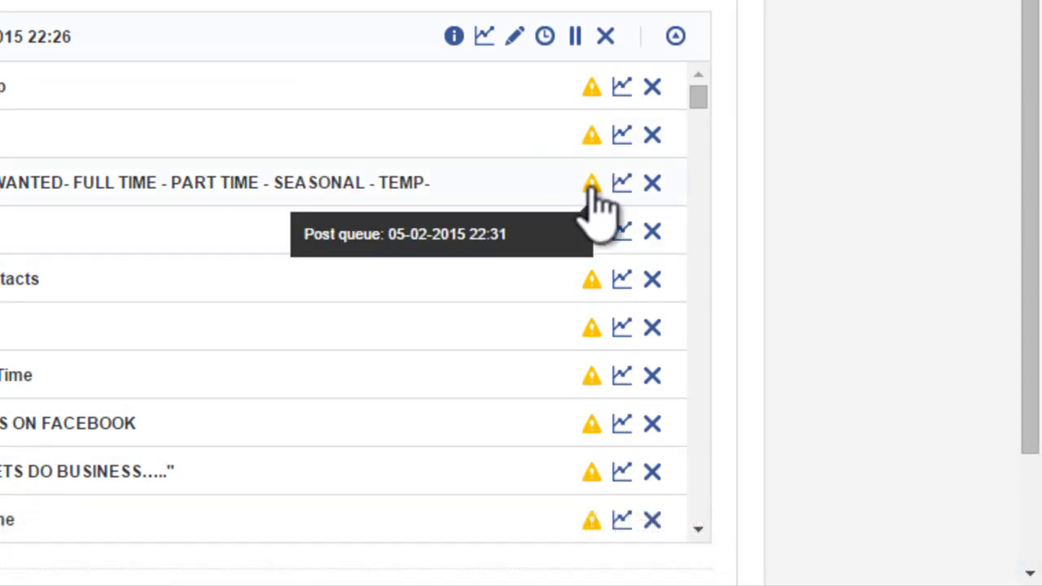
- Check the planned posting times of the fourth through eighth groups in the queue's list
{"action": "mouse_move", "coordinate": [591, 239]}
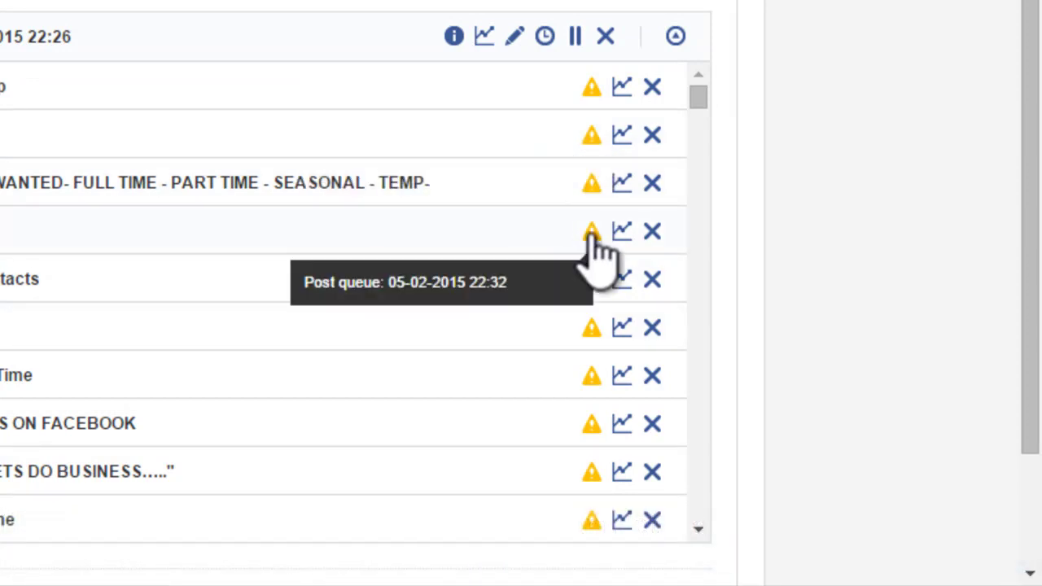
{"action": "mouse_move", "coordinate": [592, 285]}
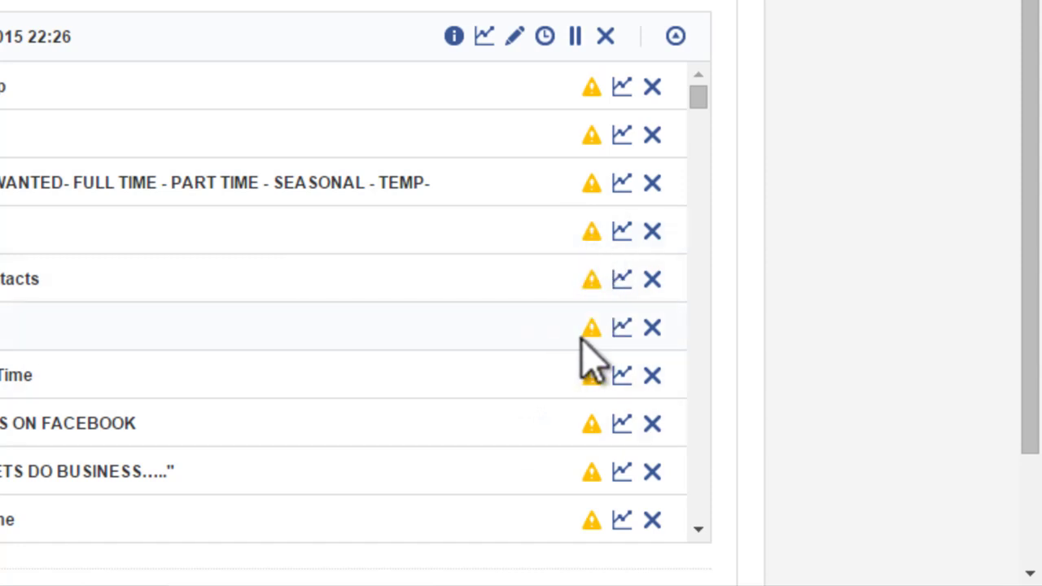
{"action": "mouse_move", "coordinate": [592, 332]}
{"action": "mouse_move", "coordinate": [592, 381]}
{"action": "mouse_move", "coordinate": [591, 428]}
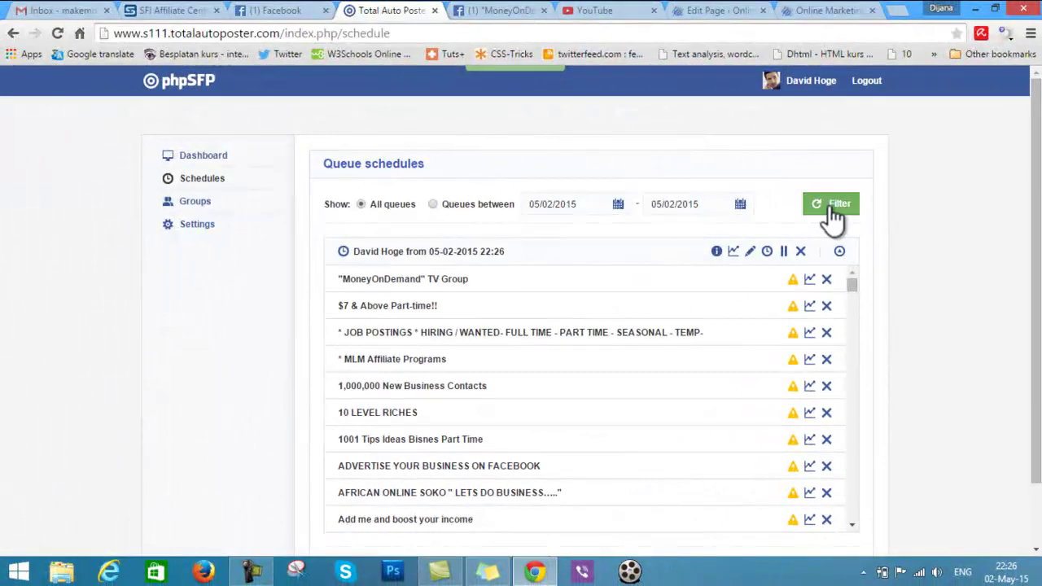
{"action": "left_click", "coordinate": [844, 208]}
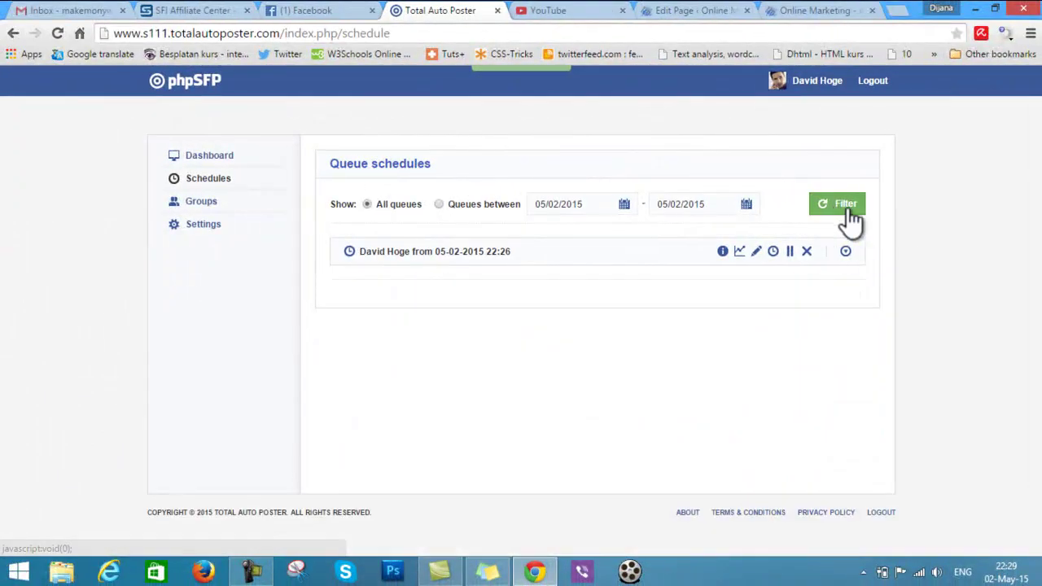
{"action": "left_click", "coordinate": [847, 210]}
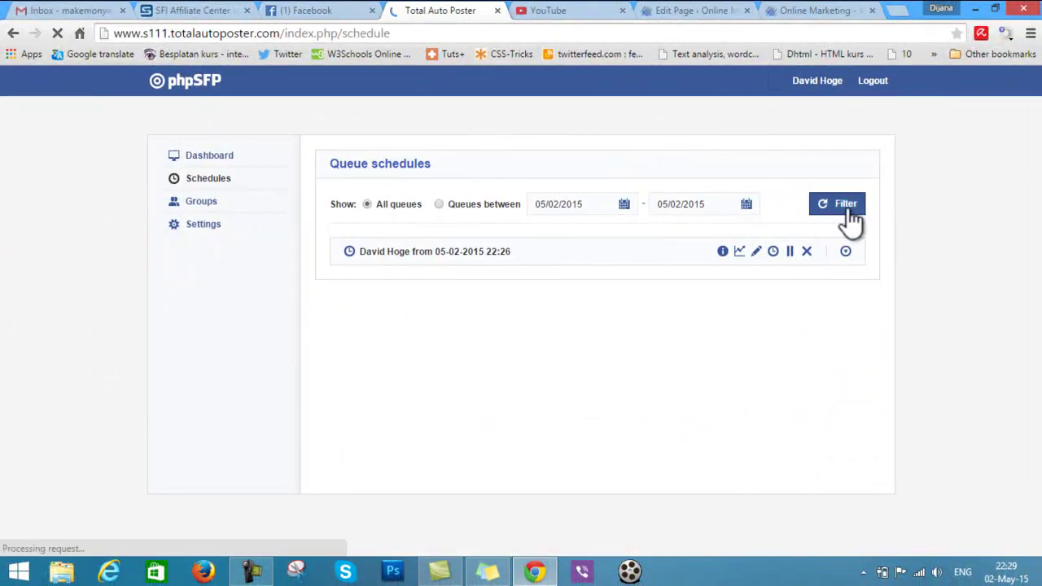
{"action": "left_click", "coordinate": [846, 251]}
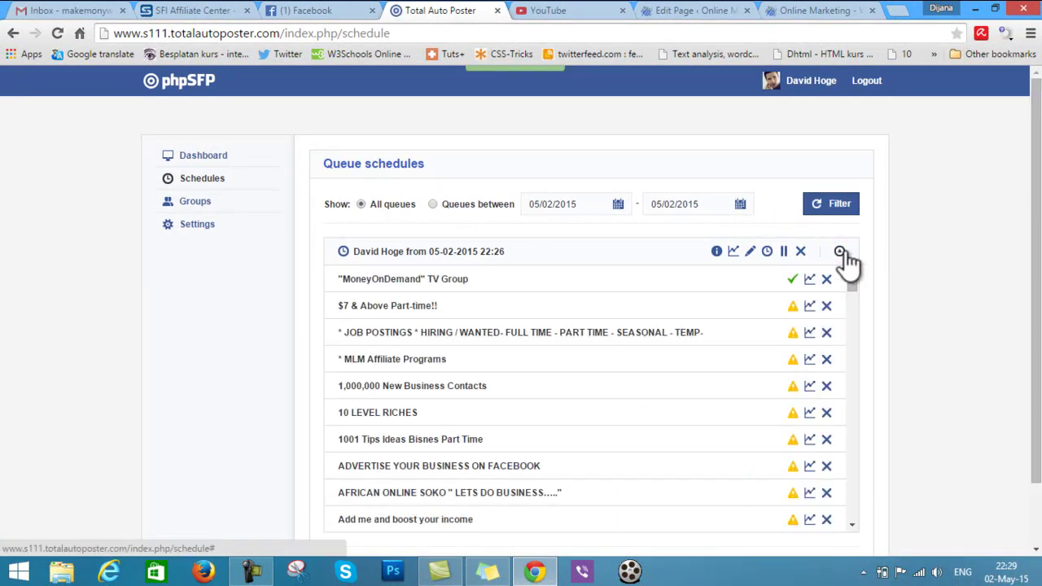
- Open the published post in the "MoneyOnDemand" TV Group on Facebook and examine its picture, link title and description
{"action": "left_click", "coordinate": [791, 280]}
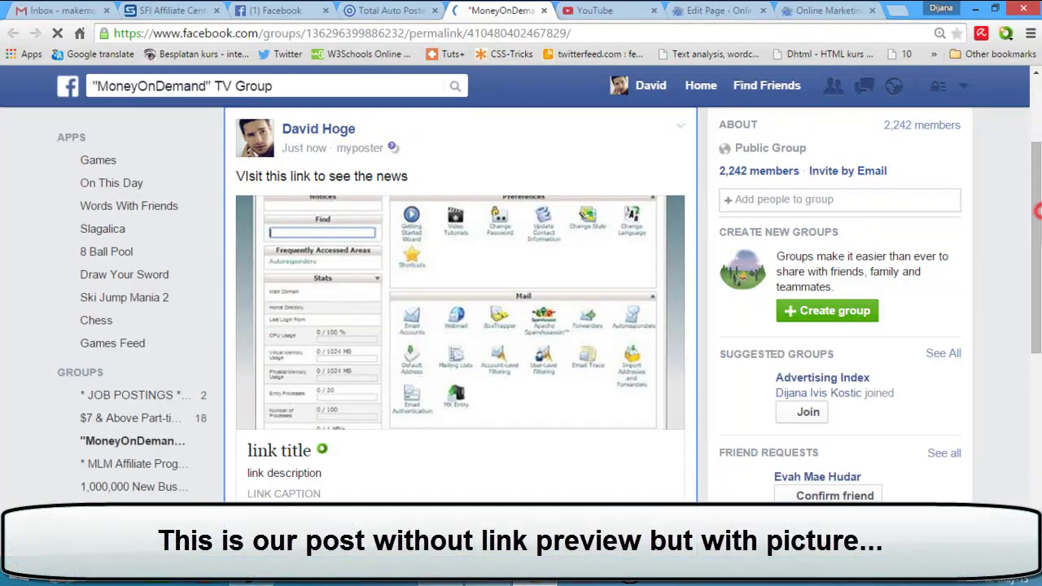
{"action": "left_click_drag", "start_coordinate": [1036, 212], "coordinate": [1036, 213]}
{"action": "scroll", "coordinate": [565, 325], "scroll_direction": "down", "scroll_amount": 1}
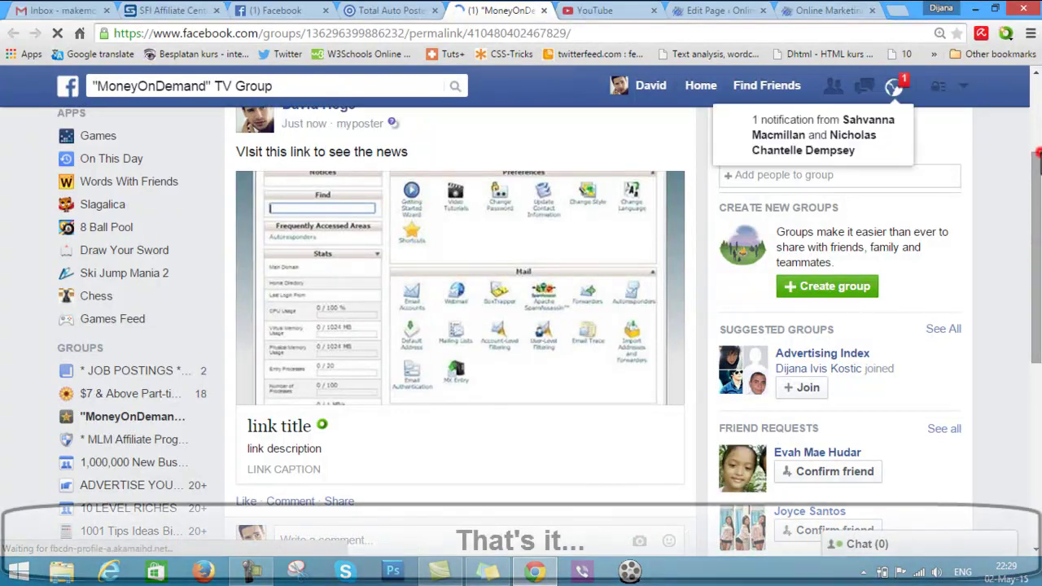
{"action": "scroll", "coordinate": [1035, 145], "scroll_direction": "up", "scroll_amount": 2}
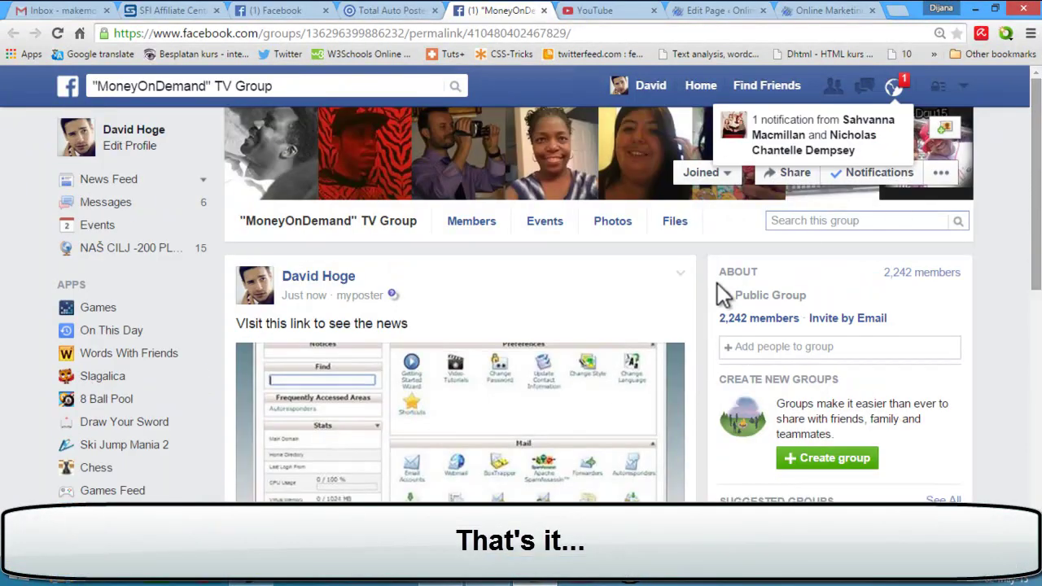
- Delete the published link post from the "MoneyOnDemand" TV Group
{"action": "left_click", "coordinate": [680, 276]}
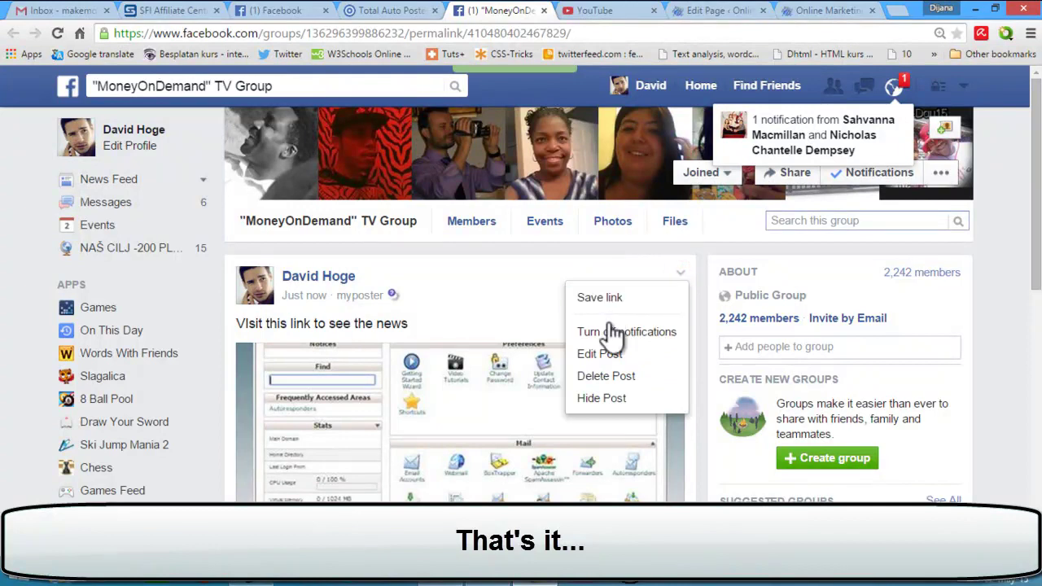
{"action": "left_click", "coordinate": [616, 380]}
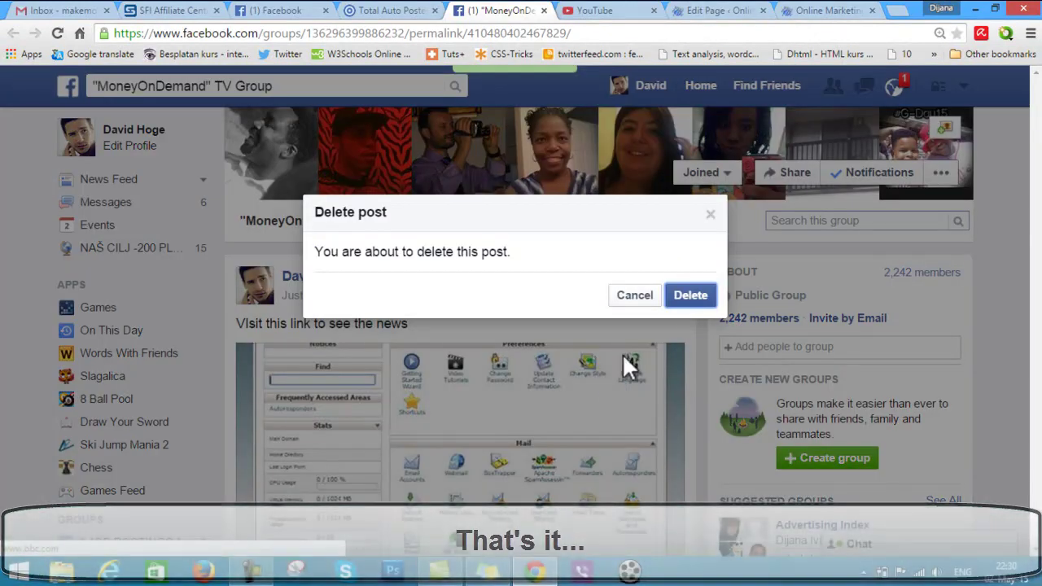
{"action": "left_click", "coordinate": [691, 297]}
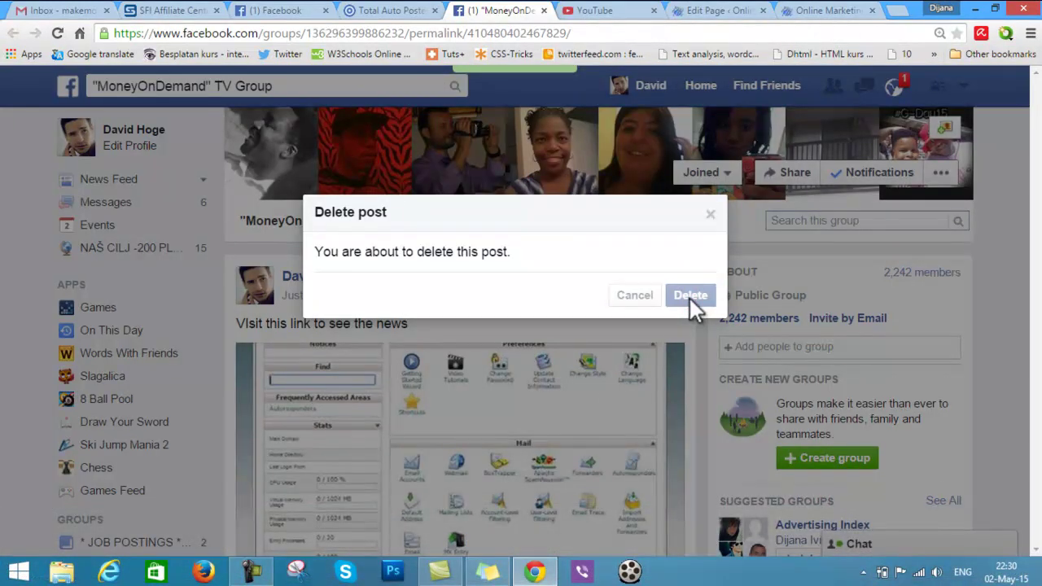